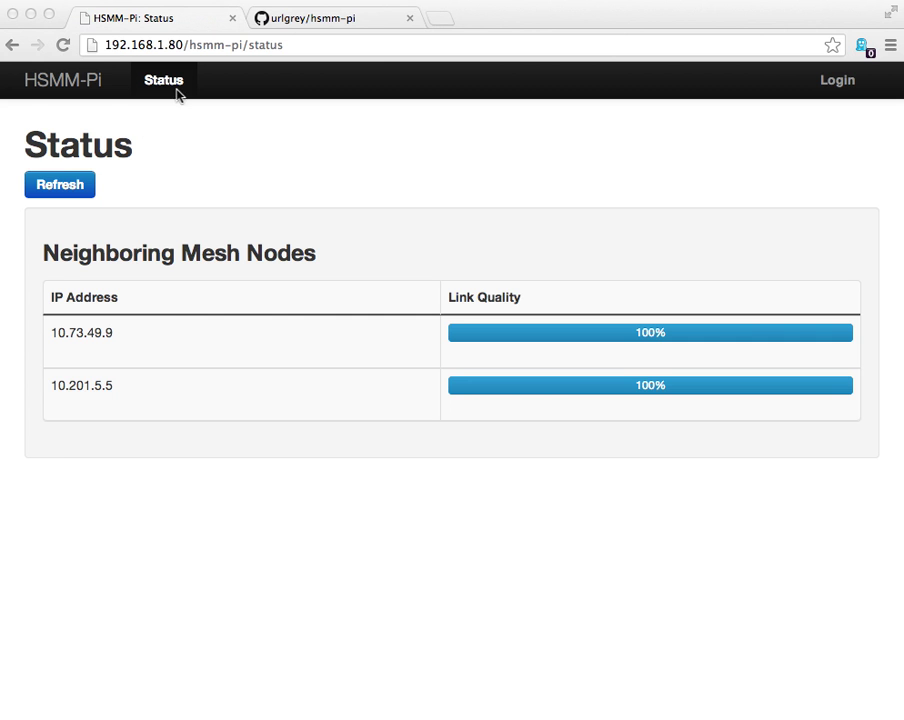
Switch to the hsmm-pi README and highlight the project's web address and first installation steps.
{"action": "left_click", "coordinate": [327, 15]}
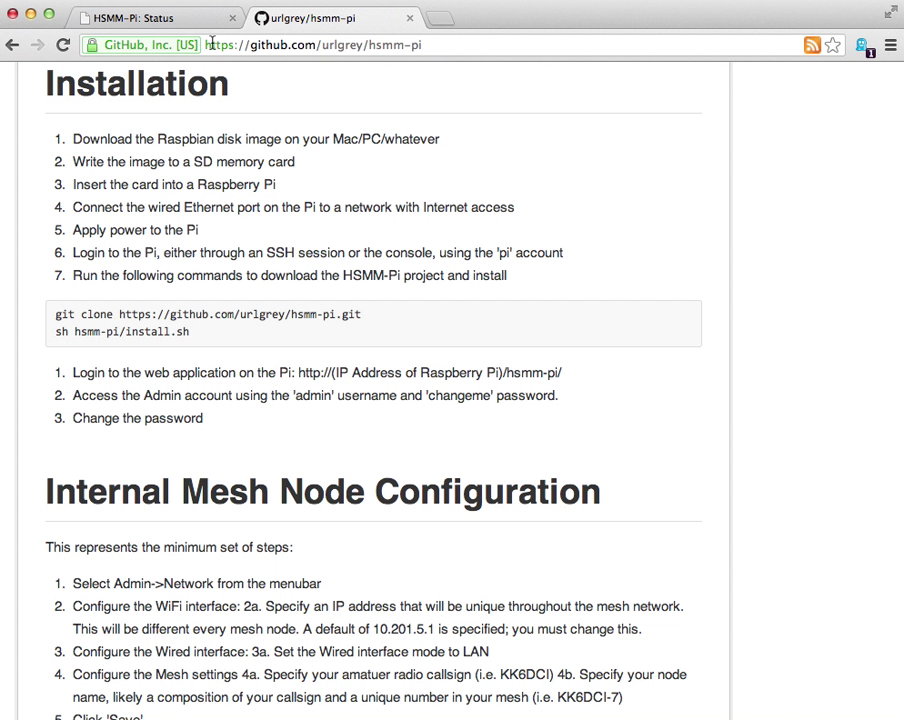
{"action": "left_click_drag", "start_coordinate": [208, 45], "coordinate": [417, 43]}
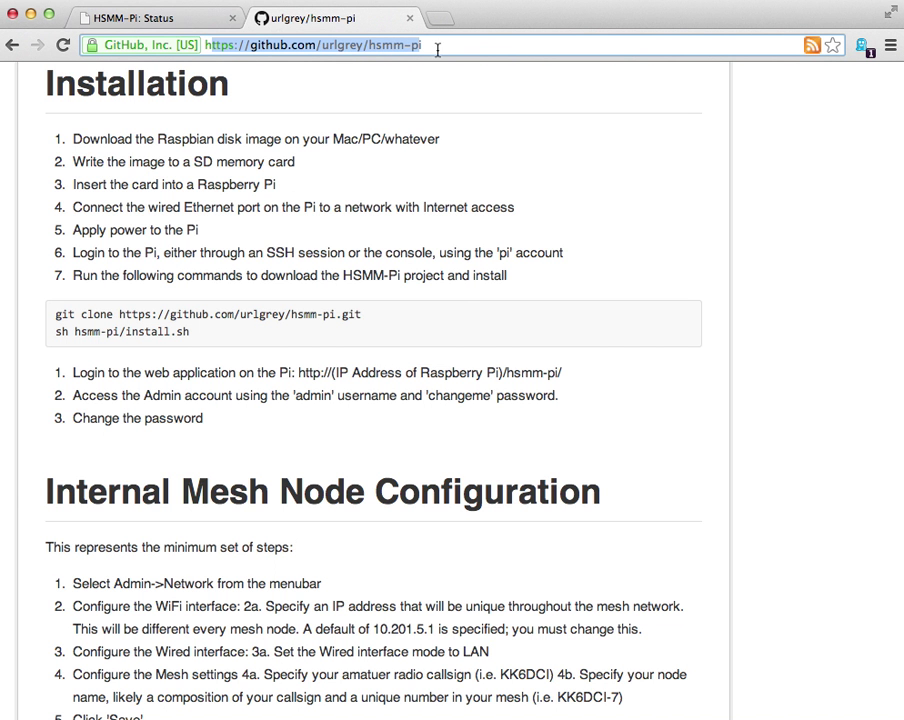
{"action": "left_click", "coordinate": [350, 134]}
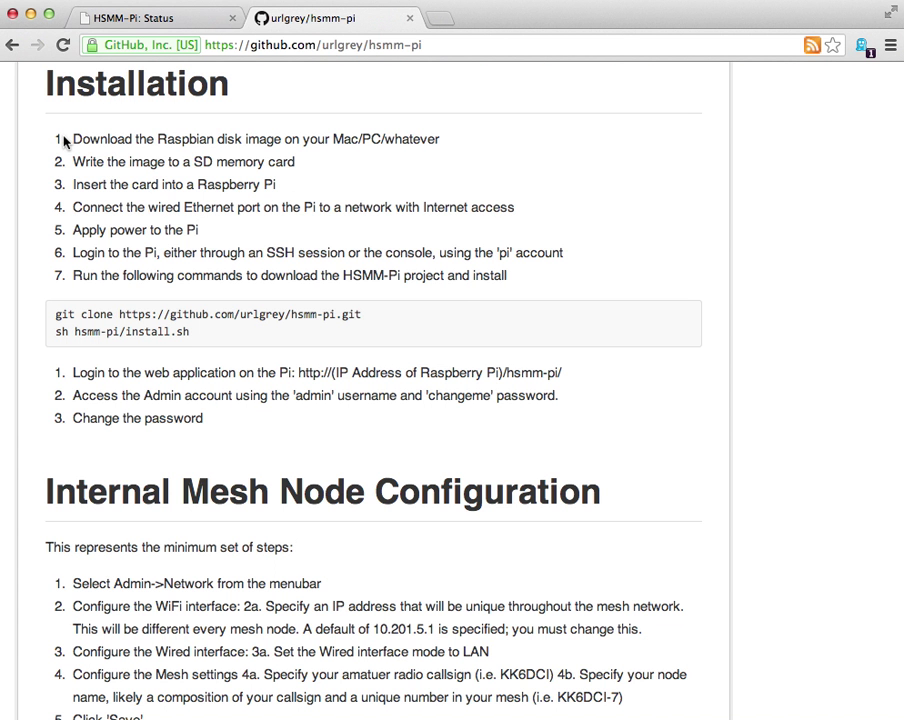
{"action": "left_click_drag", "start_coordinate": [63, 142], "coordinate": [250, 229]}
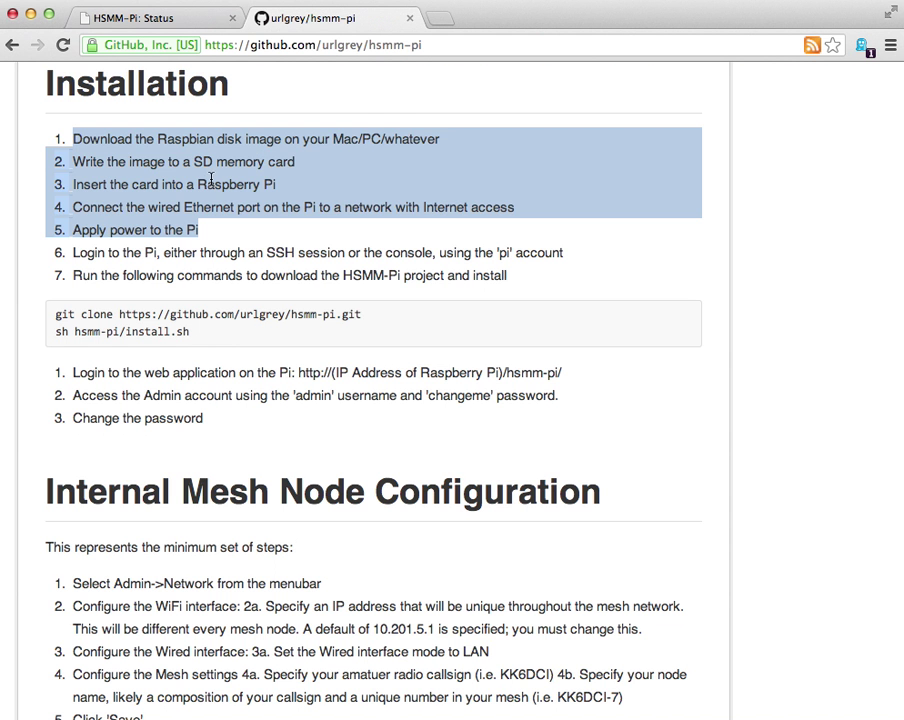
{"action": "left_click", "coordinate": [236, 180]}
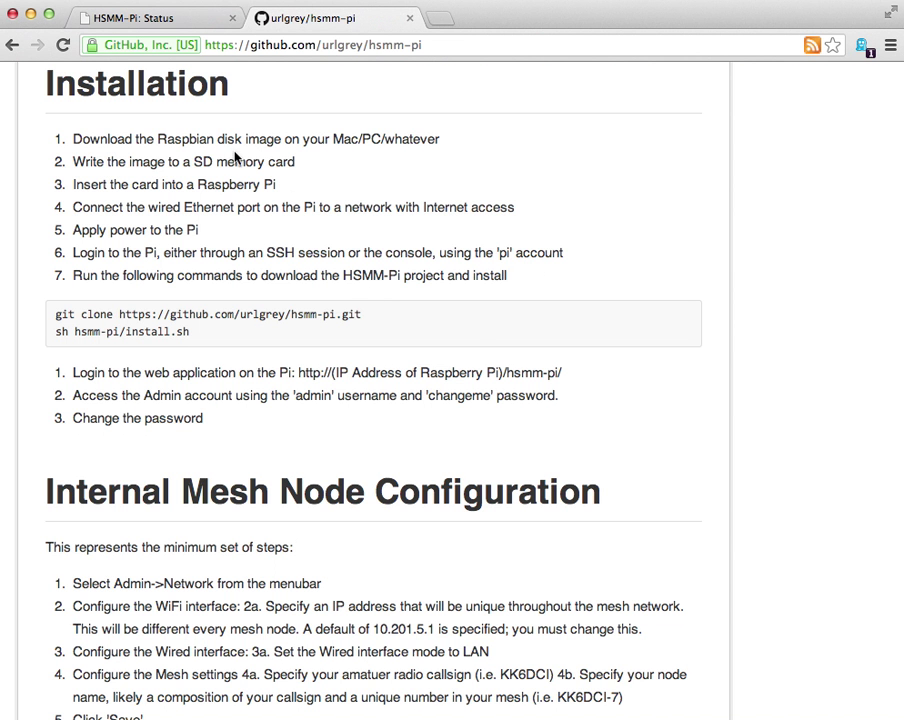
Highlight Raspbian, the git clone and sh hsmm-pi/install.sh commands, and the /hsmm-pi/ web address.
{"action": "double_click", "coordinate": [176, 139]}
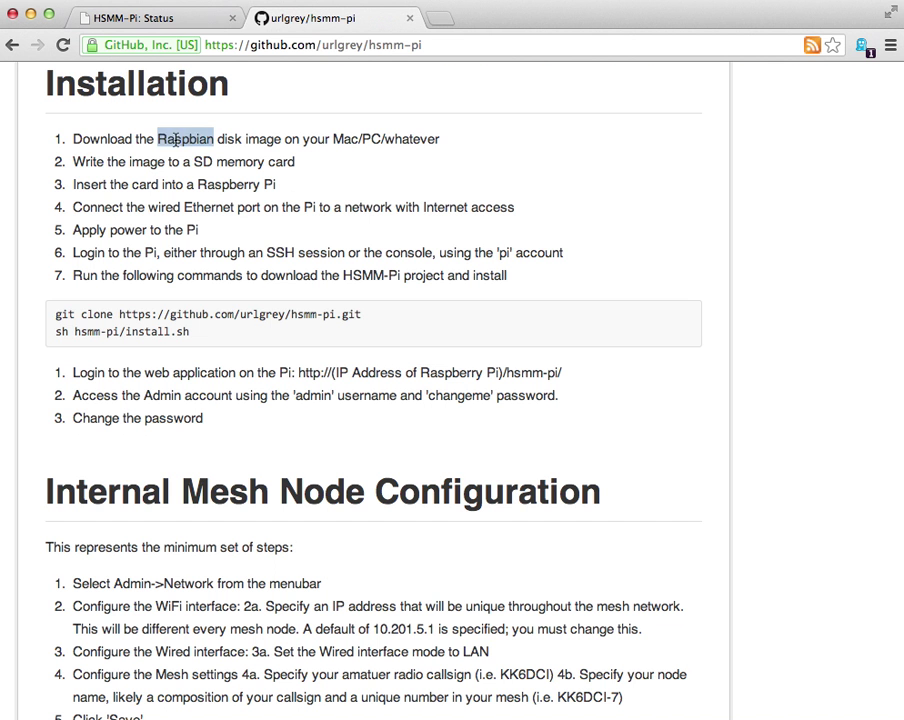
{"action": "left_click", "coordinate": [163, 140]}
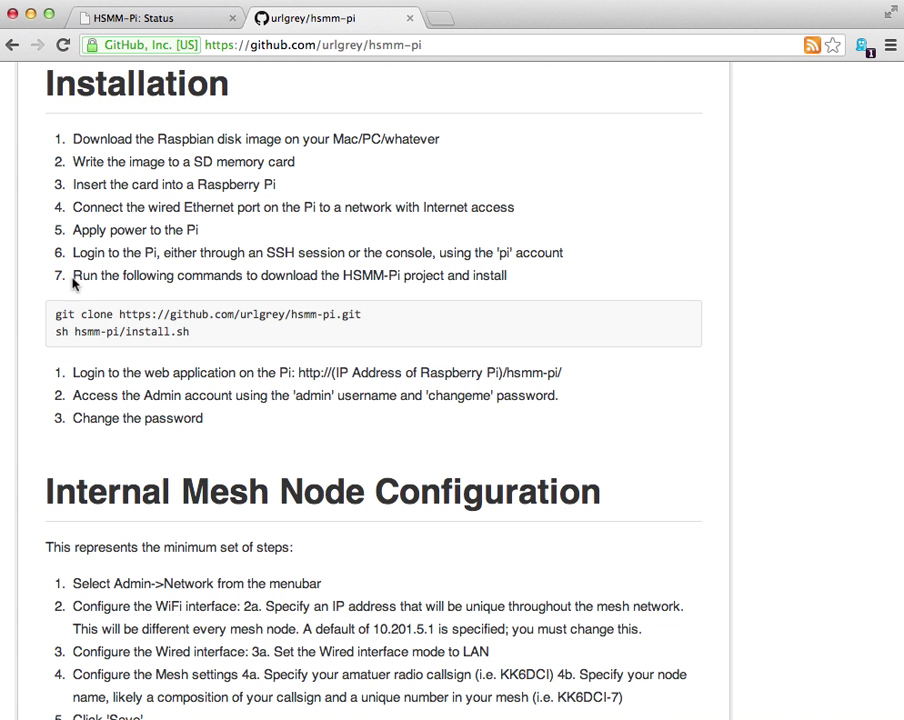
{"action": "left_click_drag", "start_coordinate": [54, 314], "coordinate": [383, 311]}
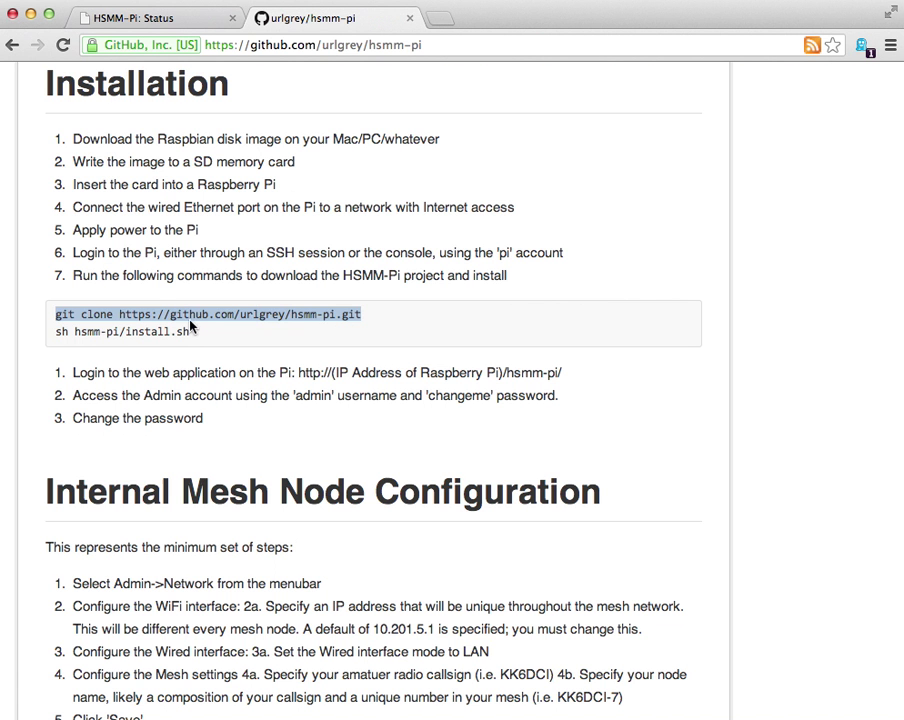
{"action": "left_click", "coordinate": [130, 325]}
{"action": "left_click_drag", "start_coordinate": [205, 335], "coordinate": [40, 328]}
{"action": "left_click", "coordinate": [42, 325]}
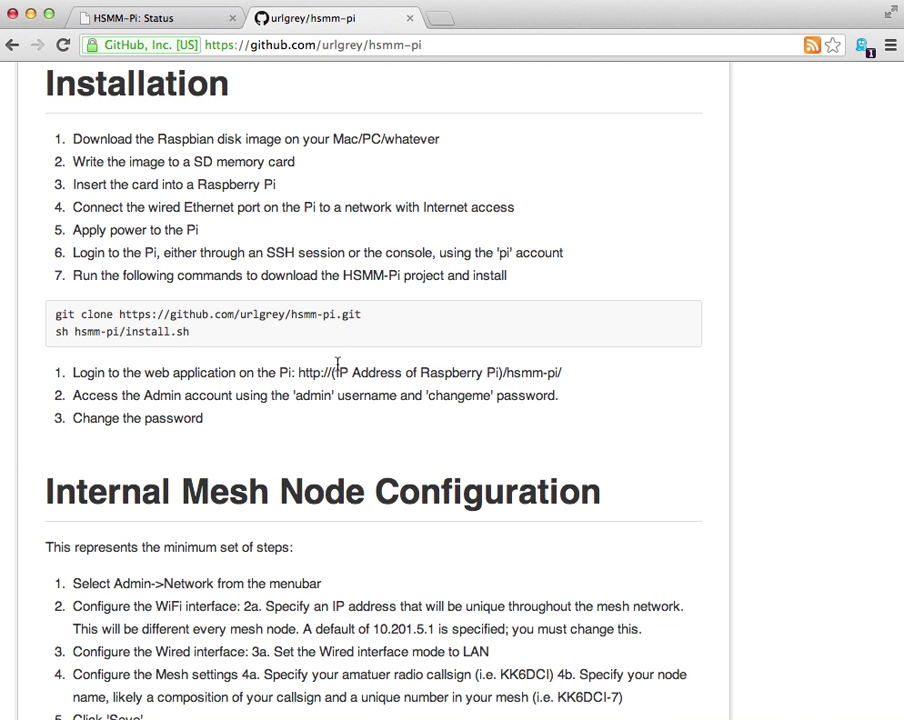
{"action": "left_click_drag", "start_coordinate": [298, 372], "coordinate": [650, 378]}
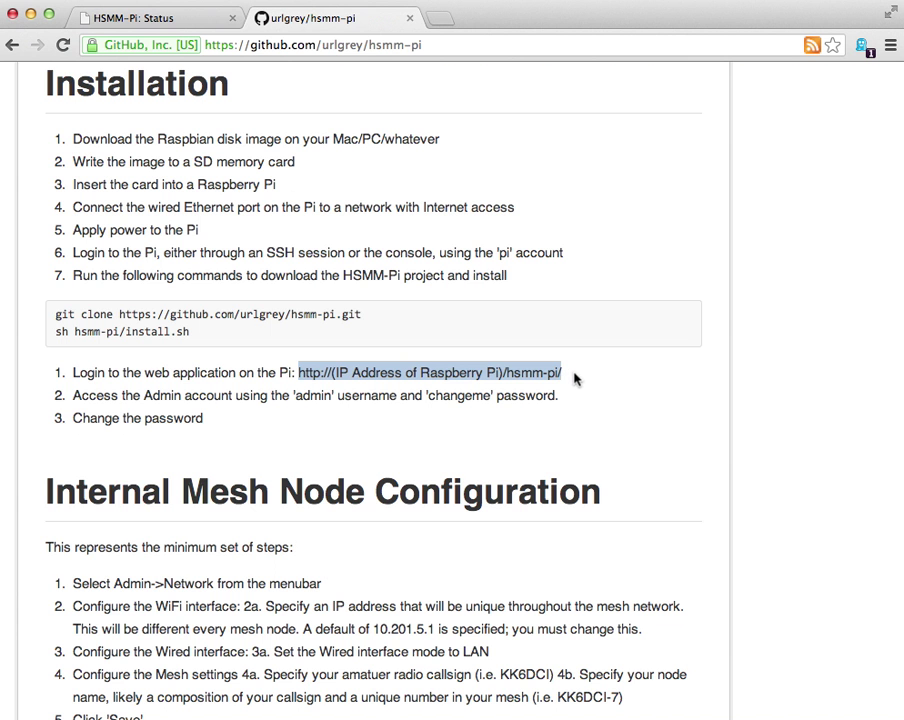
Return to the node's HSMM-Pi Status tab and go to its login page.
{"action": "left_click", "coordinate": [197, 25]}
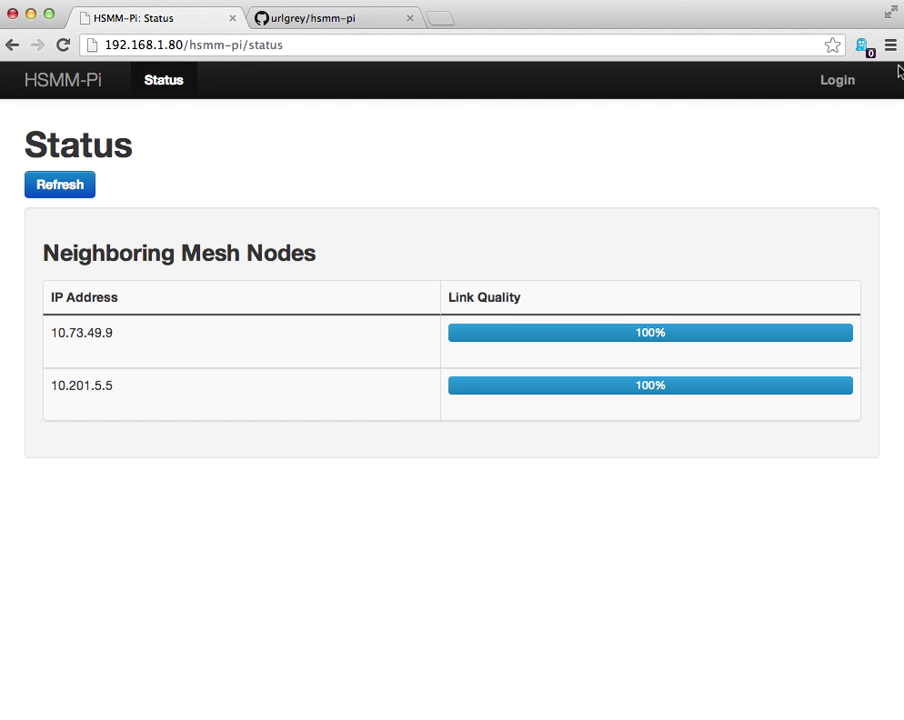
{"action": "left_click", "coordinate": [840, 94]}
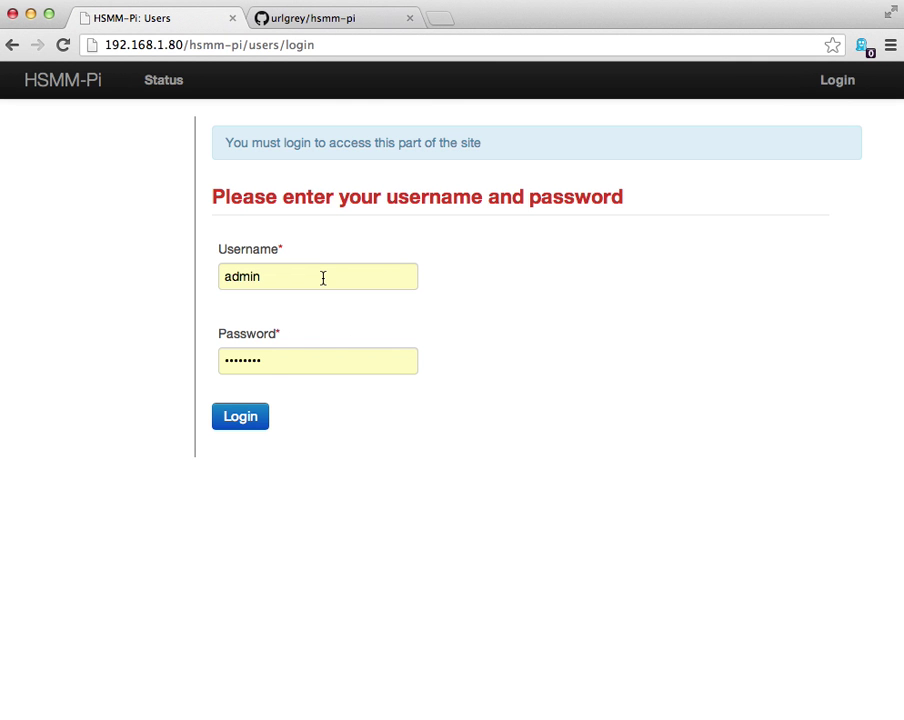
Log in as the admin user, retyping the account password and submitting the form.
{"action": "left_click", "coordinate": [281, 273]}
{"action": "double_click", "coordinate": [280, 272]}
{"action": "left_click", "coordinate": [278, 270]}
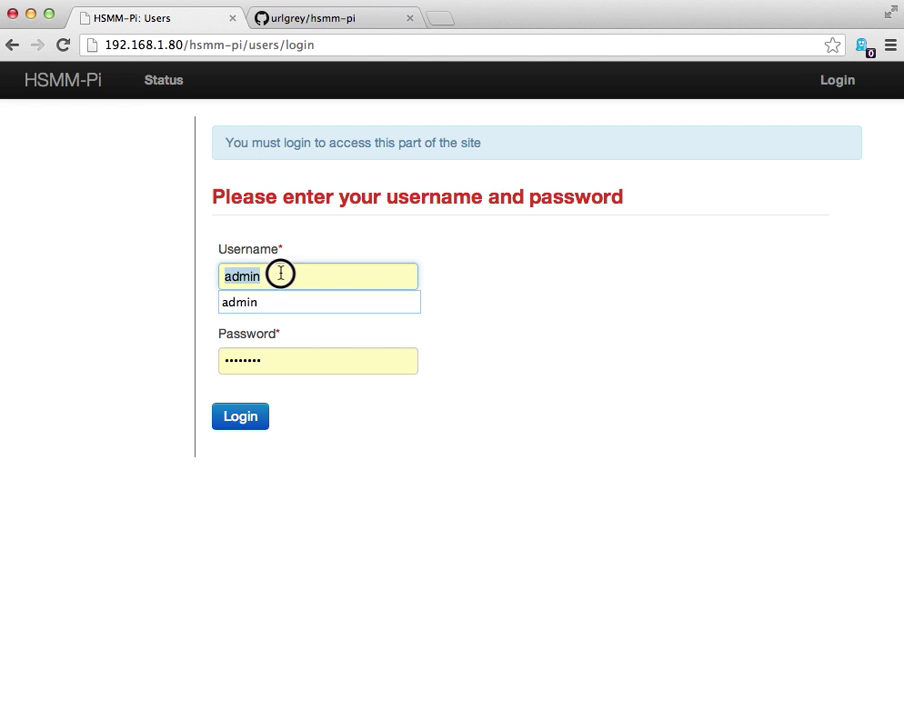
{"action": "left_click", "coordinate": [263, 360]}
{"action": "left_click_drag", "start_coordinate": [274, 358], "coordinate": [184, 360]}
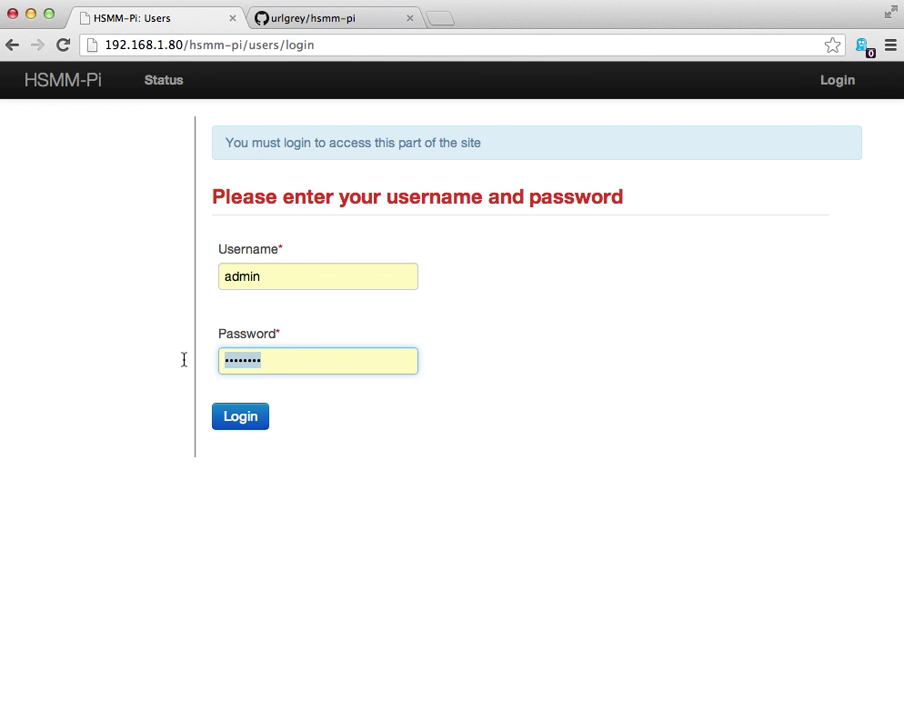
{"action": "type", "text": "chang"}
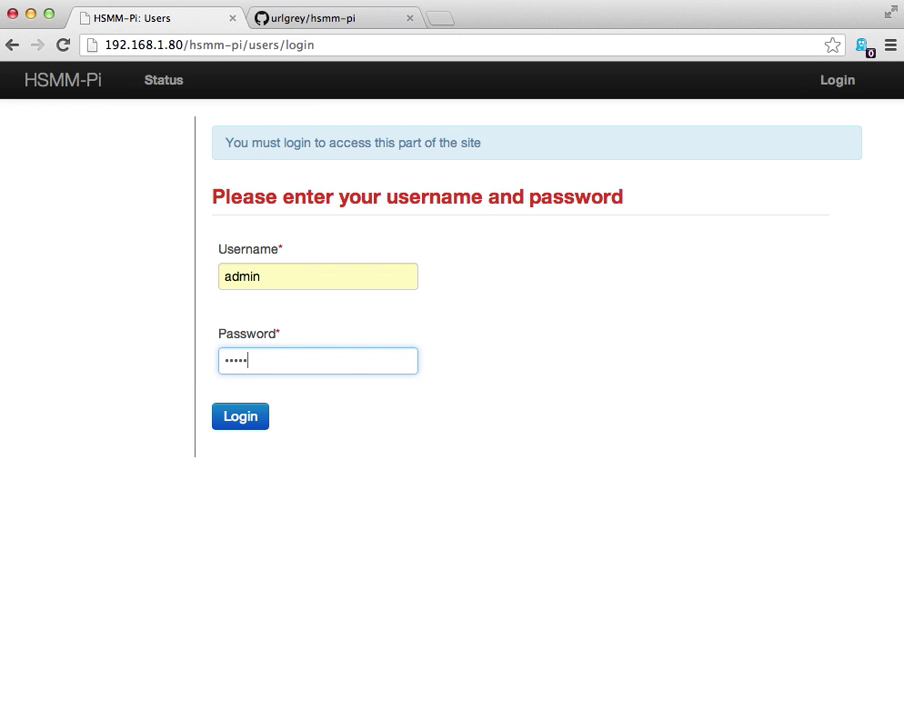
{"action": "key", "text": "BackSpace"}
{"action": "key", "text": "BackSpace"}
{"action": "type", "text": "ngeme"}
{"action": "key", "text": "Return"}
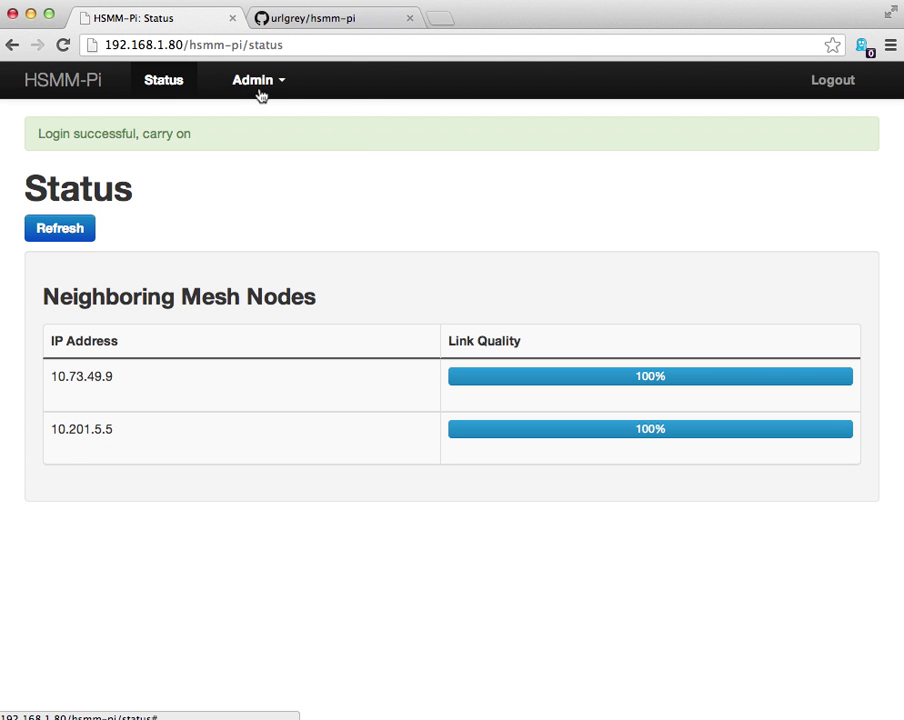
Open Network Settings from the Admin menu, showing WiFi on wlan0, 10.201.5.3, SSID HSMM-MESH, channel 1.
{"action": "left_click", "coordinate": [258, 88]}
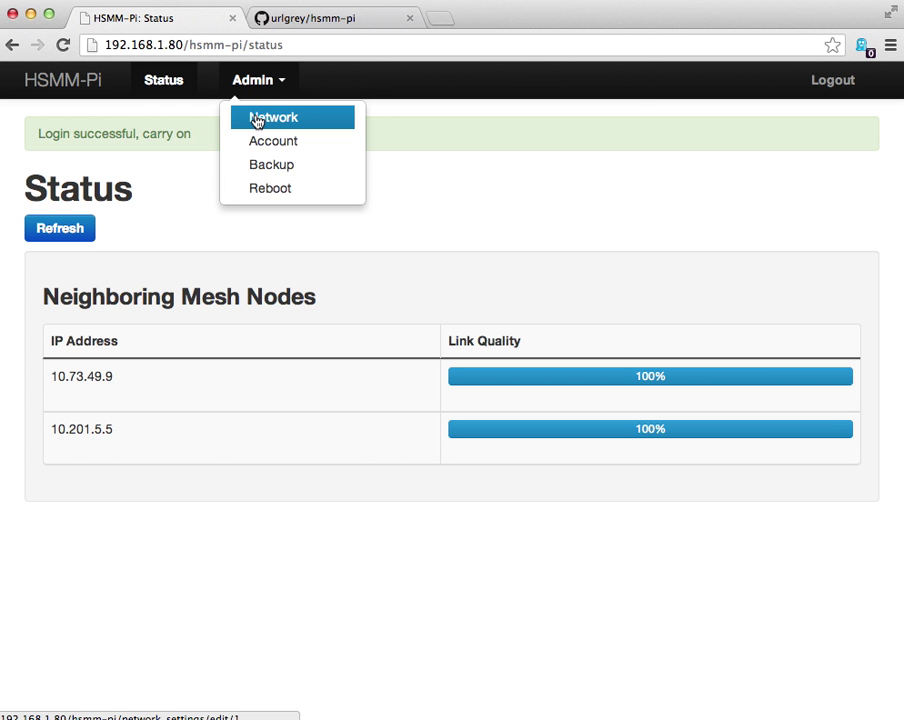
{"action": "left_click", "coordinate": [257, 119]}
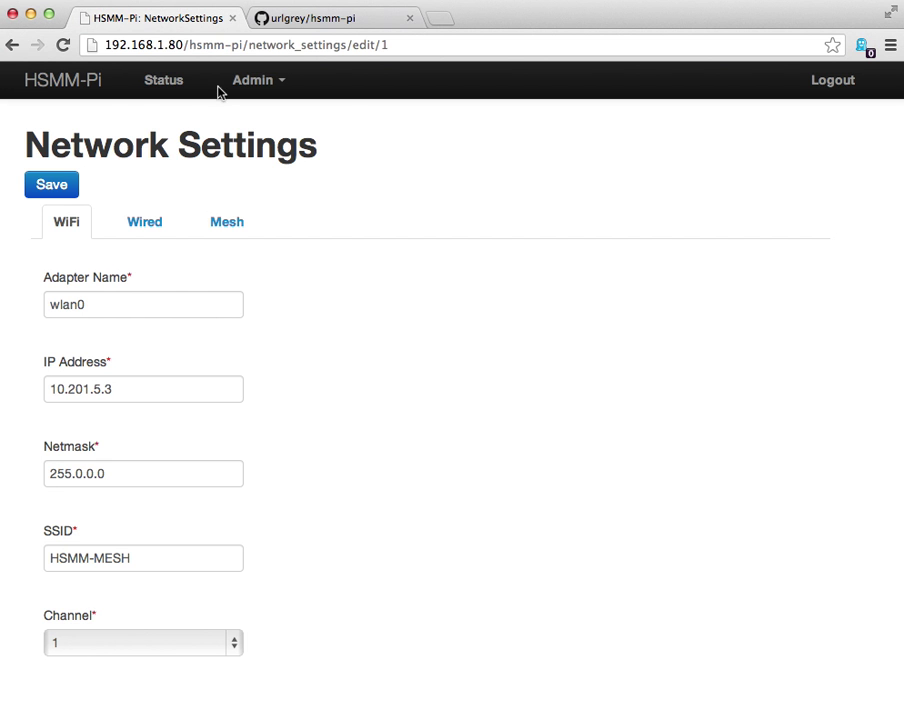
{"action": "left_click", "coordinate": [242, 84]}
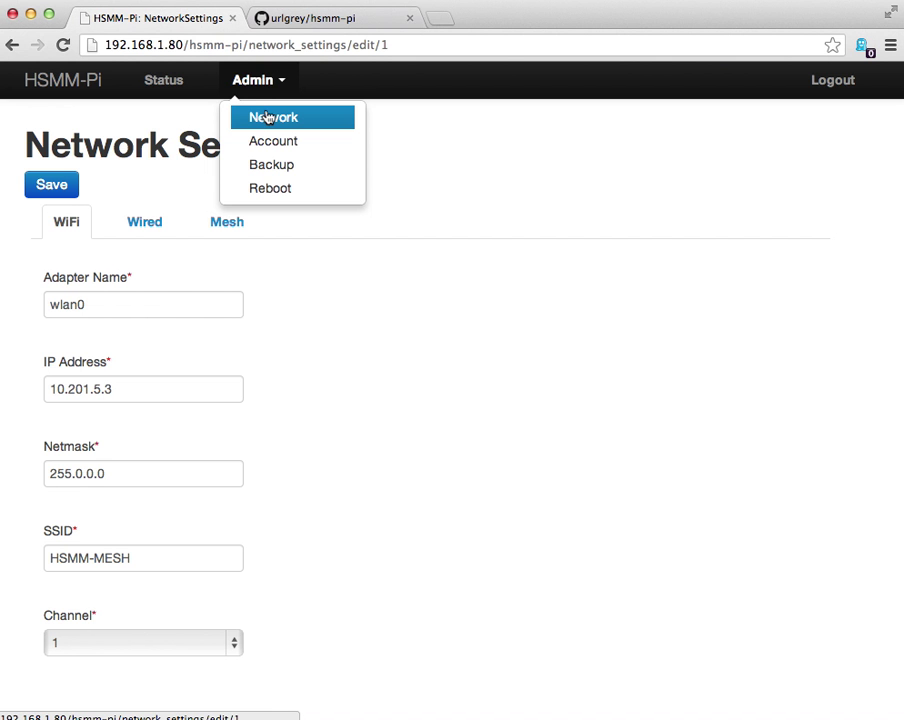
{"action": "left_click", "coordinate": [195, 119]}
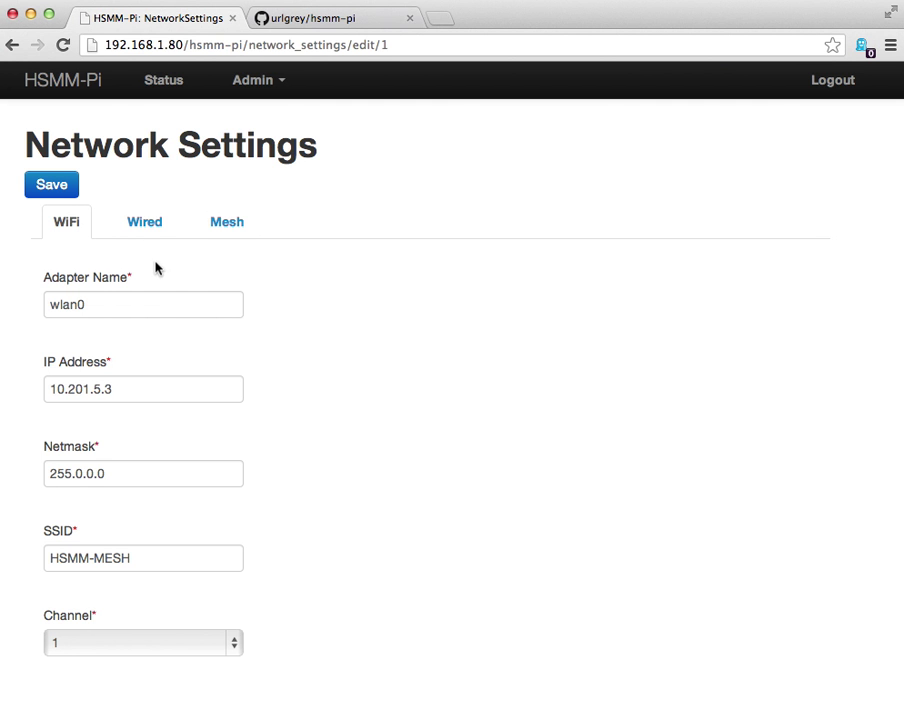
{"action": "left_click", "coordinate": [54, 293]}
{"action": "left_click", "coordinate": [138, 307]}
{"action": "left_click", "coordinate": [40, 376]}
{"action": "left_click", "coordinate": [130, 384]}
{"action": "left_click", "coordinate": [100, 659]}
{"action": "left_click", "coordinate": [93, 546]}
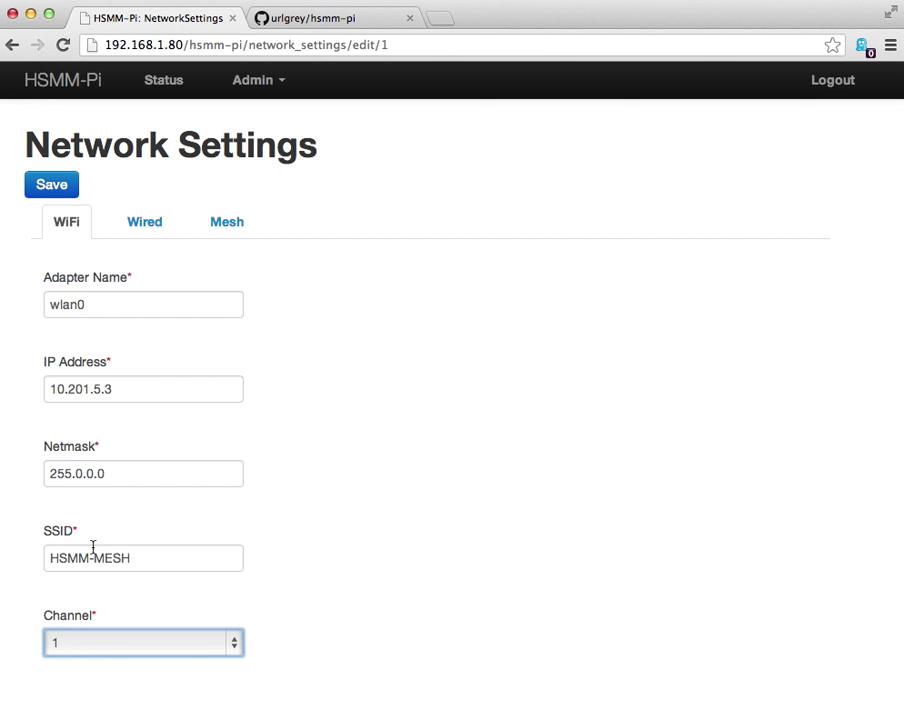
Show the Wired settings and review eth0's LAN/WAN mode choices, leaving it on WAN.
{"action": "left_click", "coordinate": [140, 222]}
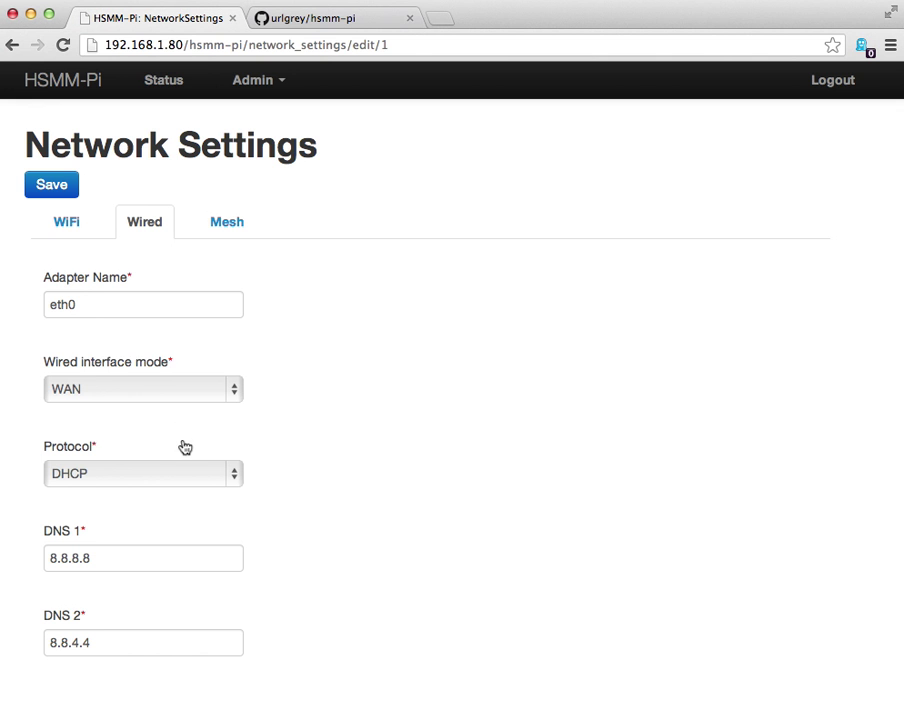
{"action": "left_click", "coordinate": [64, 395]}
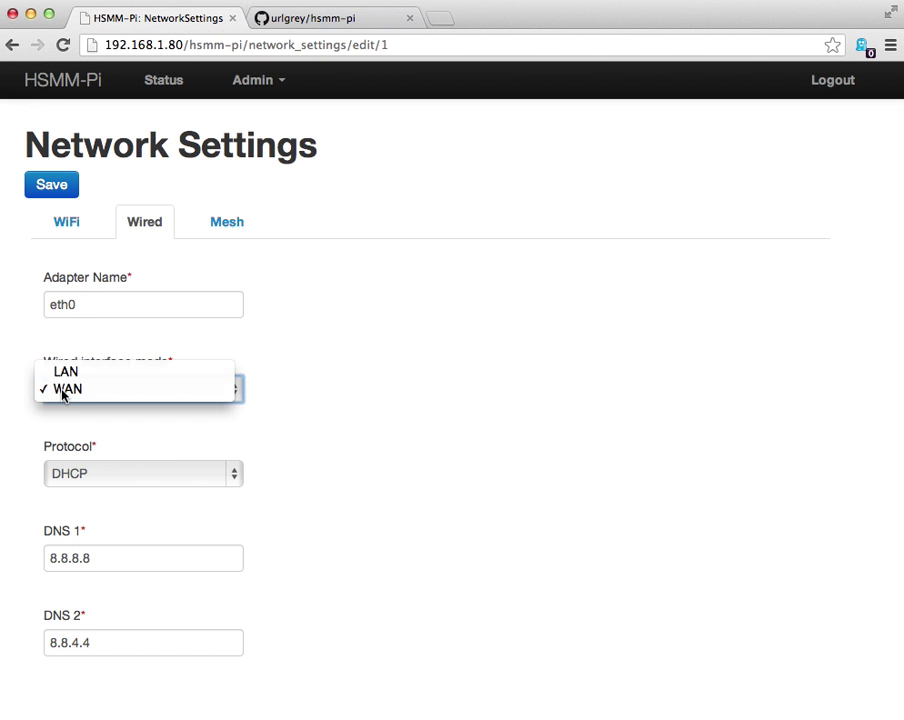
{"action": "left_click", "coordinate": [63, 396]}
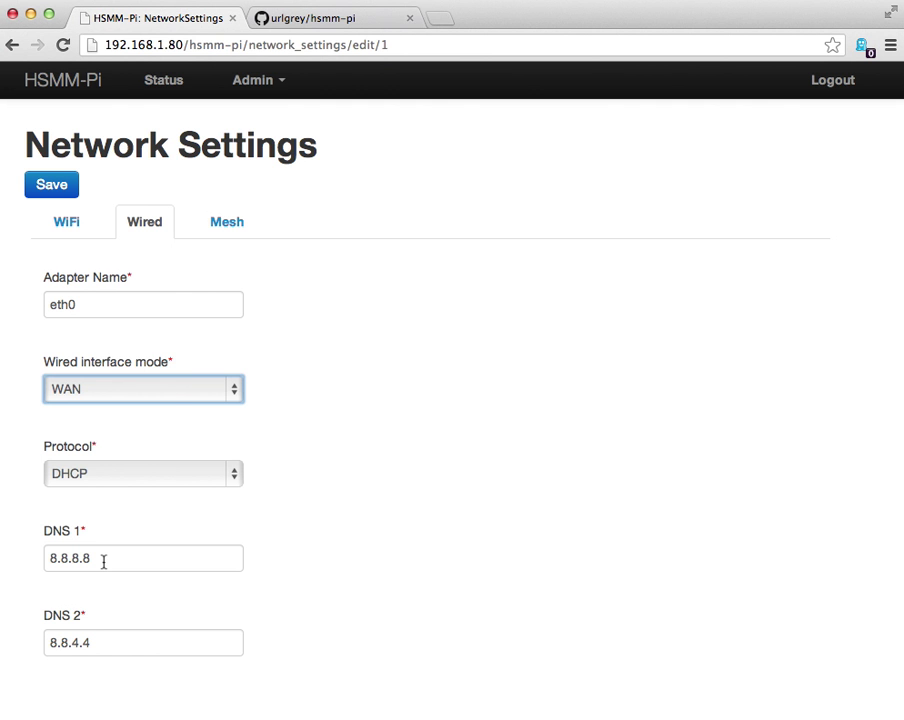
{"action": "left_click", "coordinate": [166, 392]}
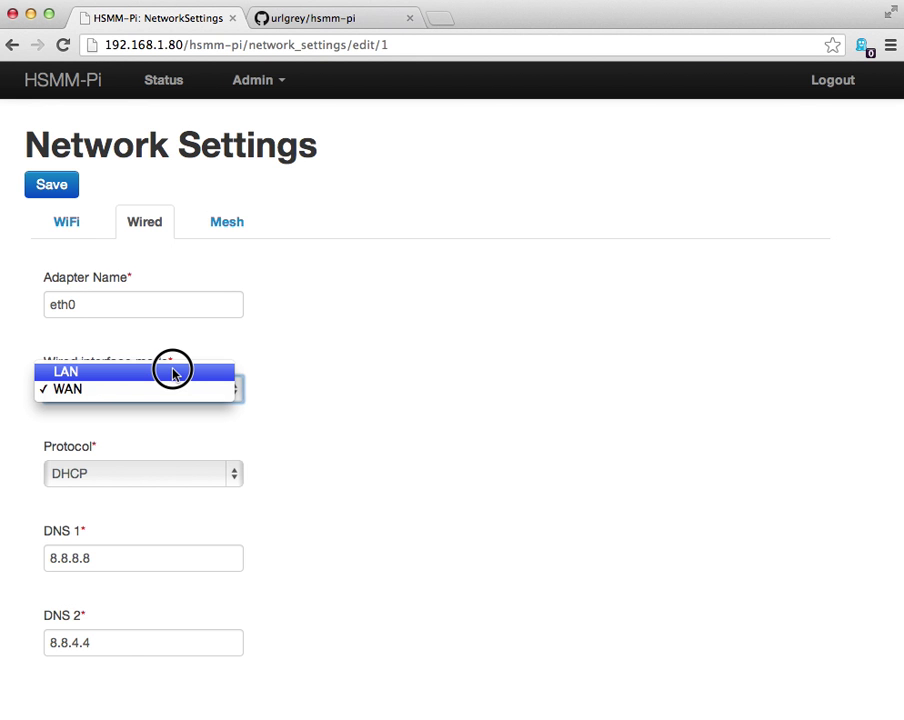
Try LAN mode for the wired interface and highlight its IP 172.27.2.1 and netmask.
{"action": "left_click", "coordinate": [174, 374]}
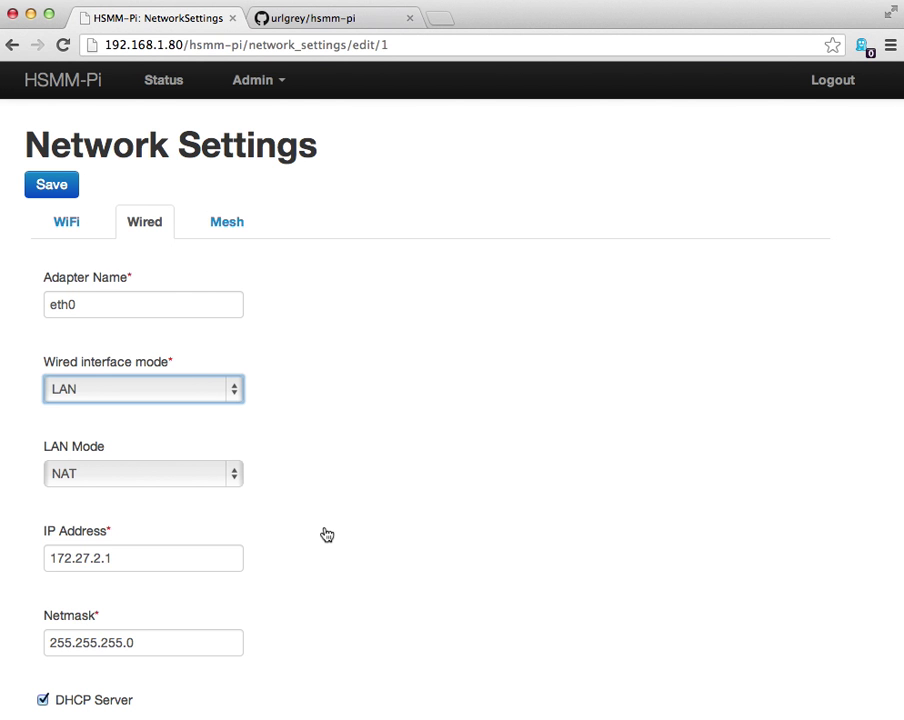
{"action": "key", "text": "Tab"}
{"action": "key", "text": "Tab"}
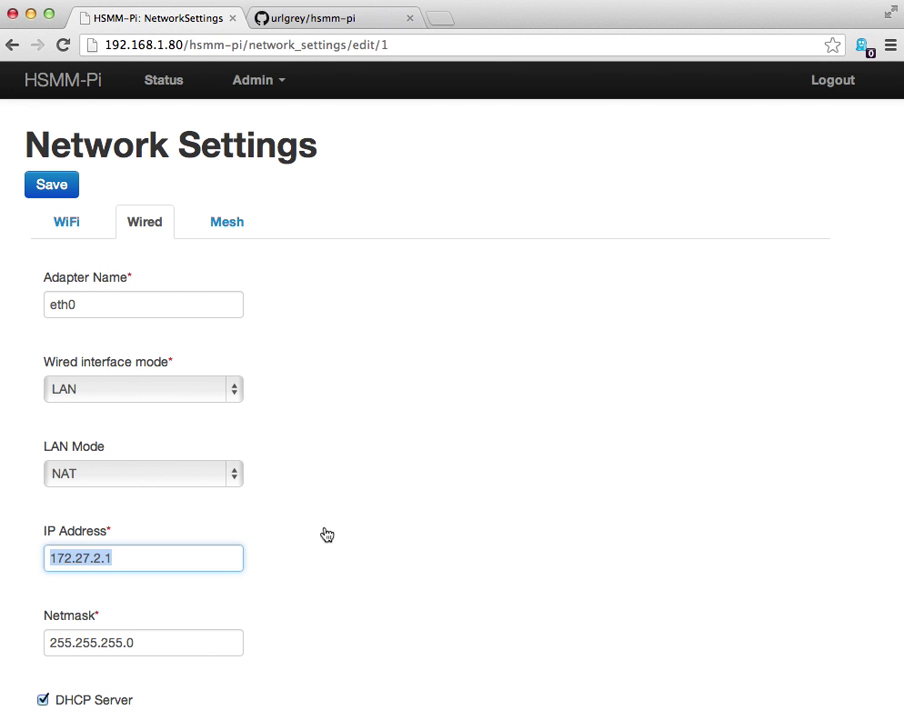
{"action": "scroll", "coordinate": [326, 535], "scroll_direction": "down", "scroll_amount": 2}
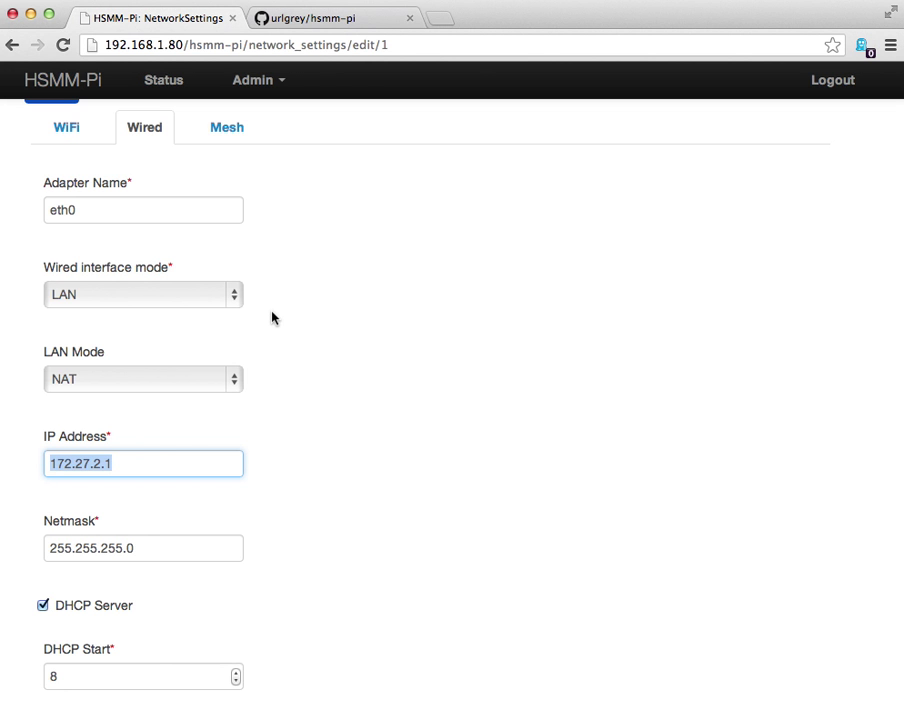
{"action": "left_click", "coordinate": [122, 464]}
{"action": "left_click_drag", "start_coordinate": [136, 548], "coordinate": [14, 530]}
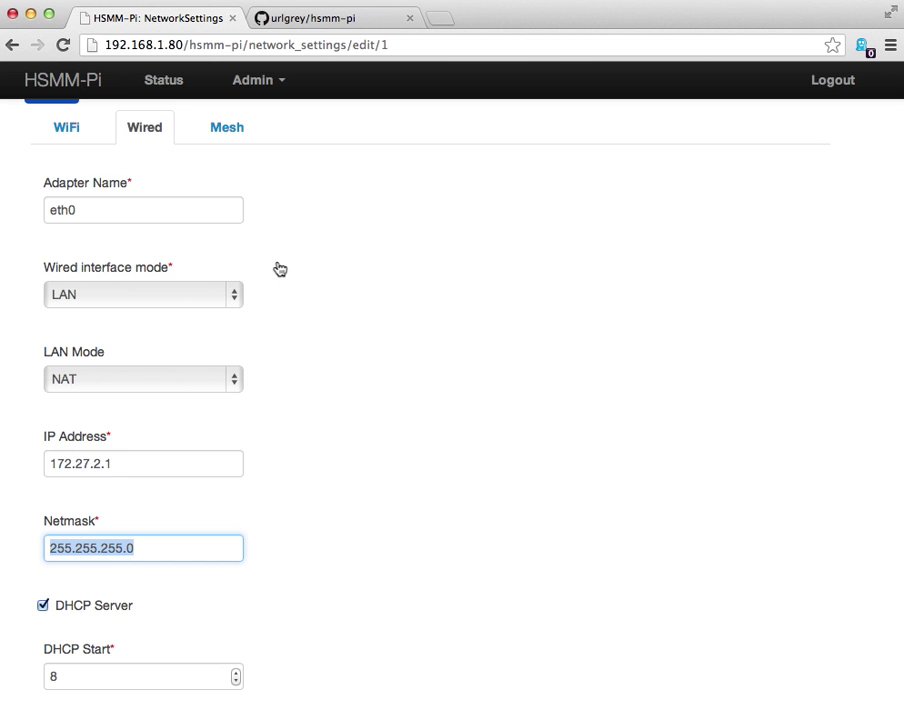
{"action": "left_click", "coordinate": [122, 462]}
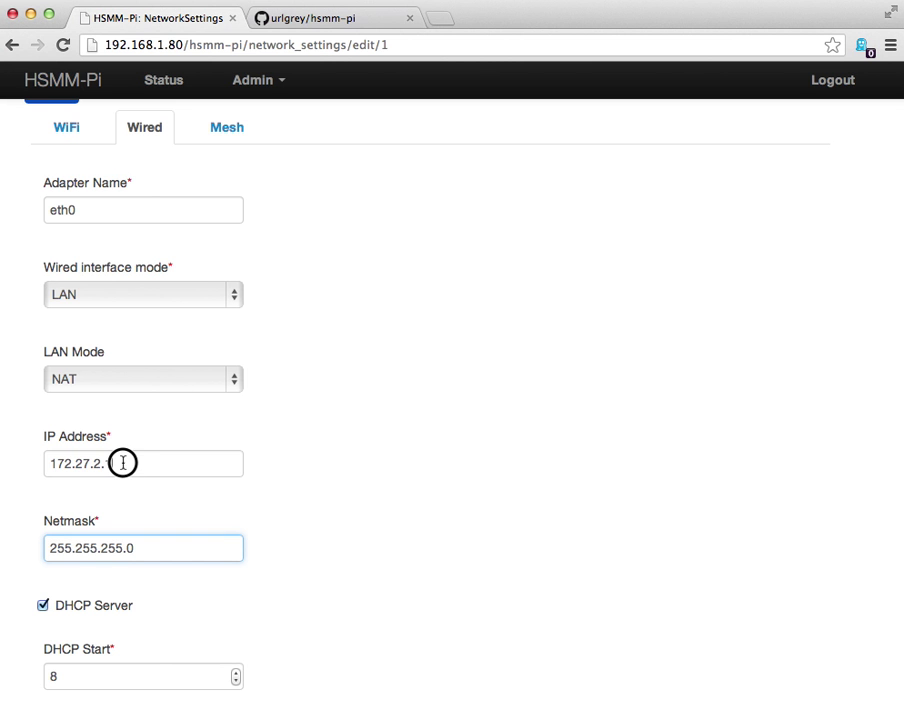
{"action": "left_click_drag", "start_coordinate": [122, 462], "coordinate": [28, 462]}
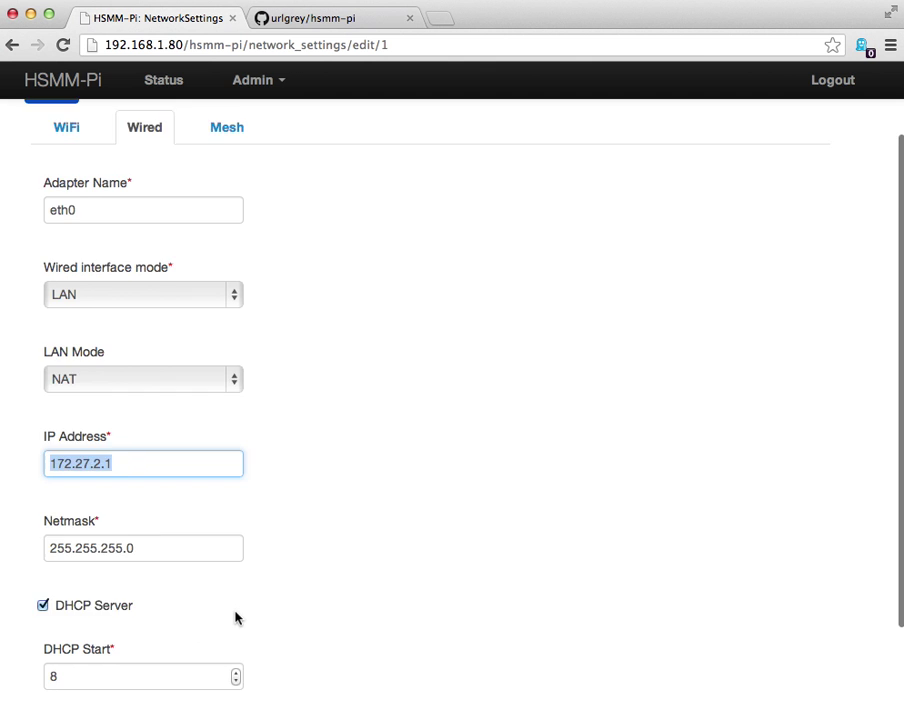
Set the wired interface mode back to WAN, using DHCP with DNS 8.8.8.8 and 8.8.4.4.
{"action": "scroll", "coordinate": [236, 612], "scroll_direction": "down", "scroll_amount": 2}
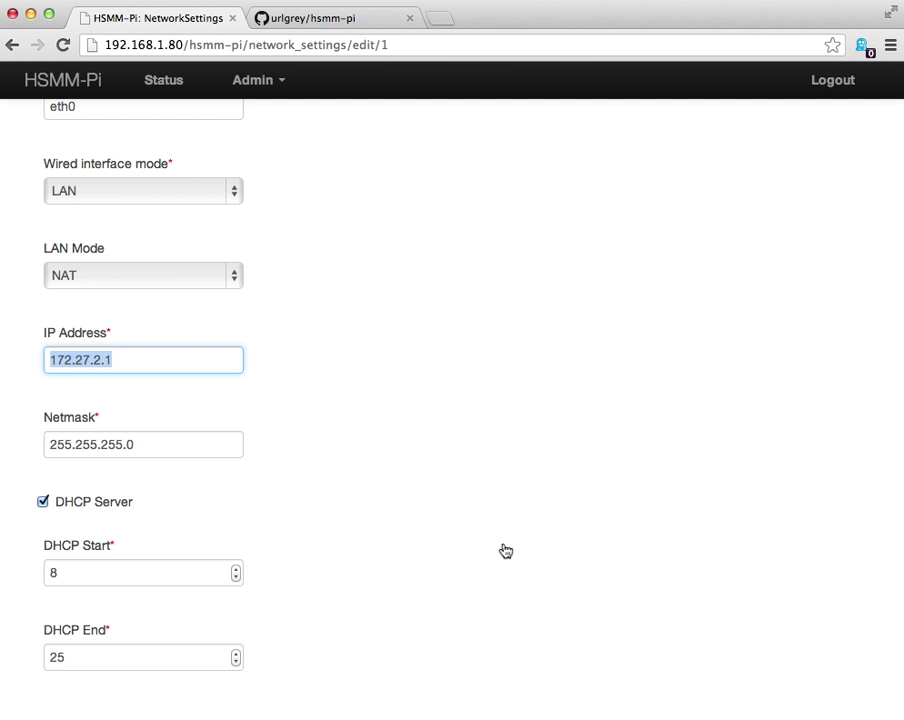
{"action": "scroll", "coordinate": [256, 408], "scroll_direction": "up", "scroll_amount": 3}
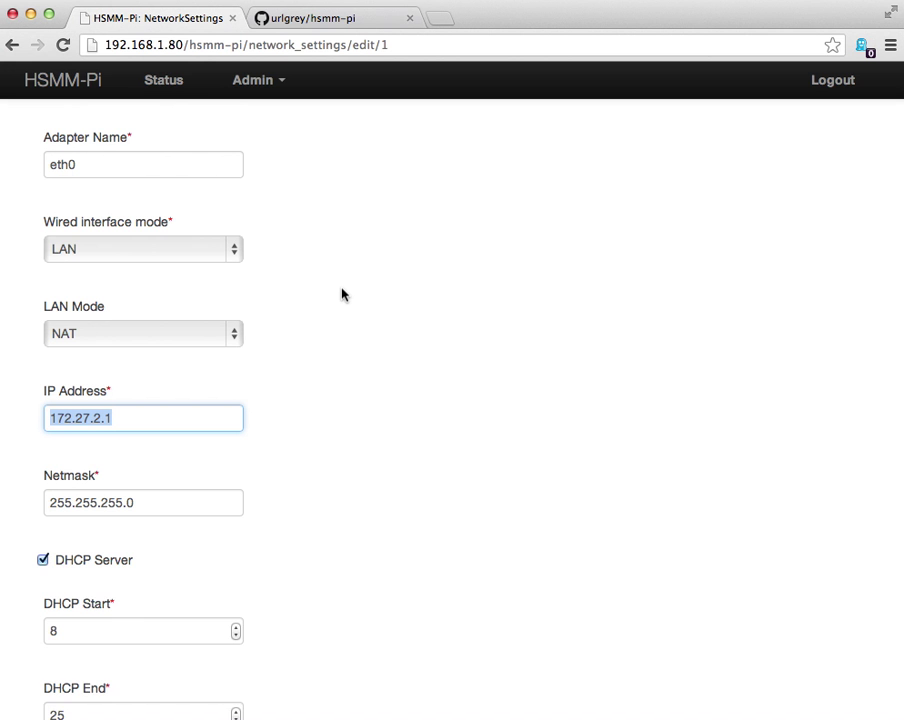
{"action": "scroll", "coordinate": [342, 294], "scroll_direction": "up", "scroll_amount": 1}
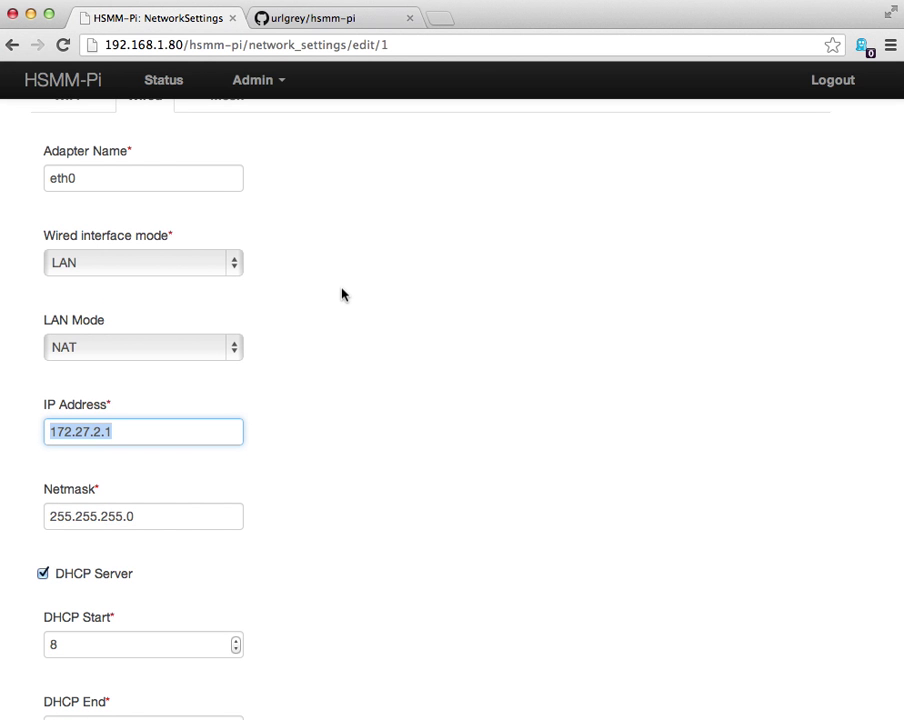
{"action": "scroll", "coordinate": [342, 294], "scroll_direction": "up", "scroll_amount": 3}
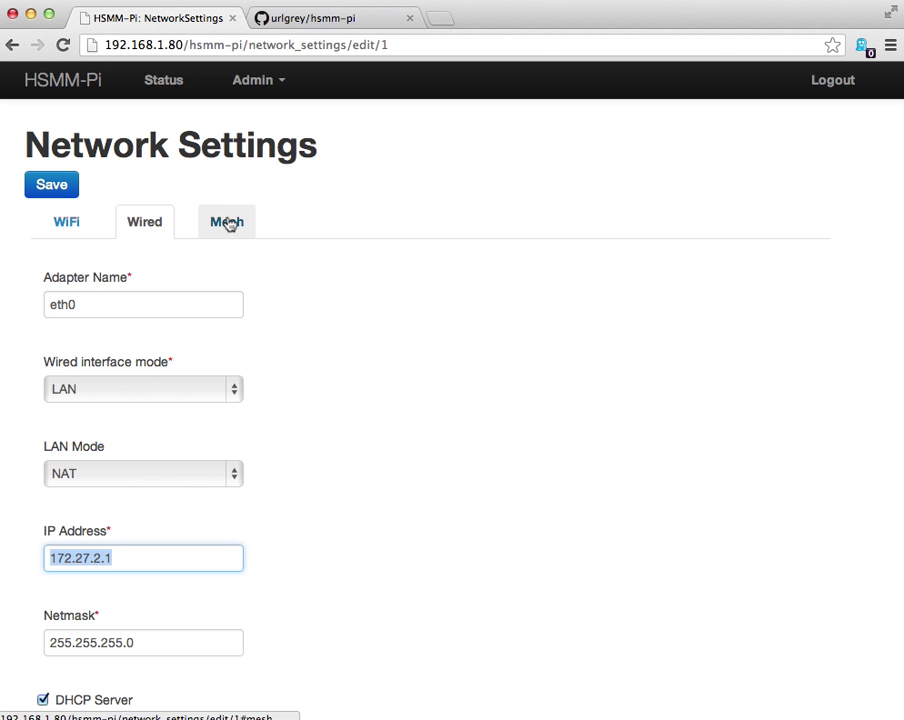
{"action": "left_click", "coordinate": [155, 393]}
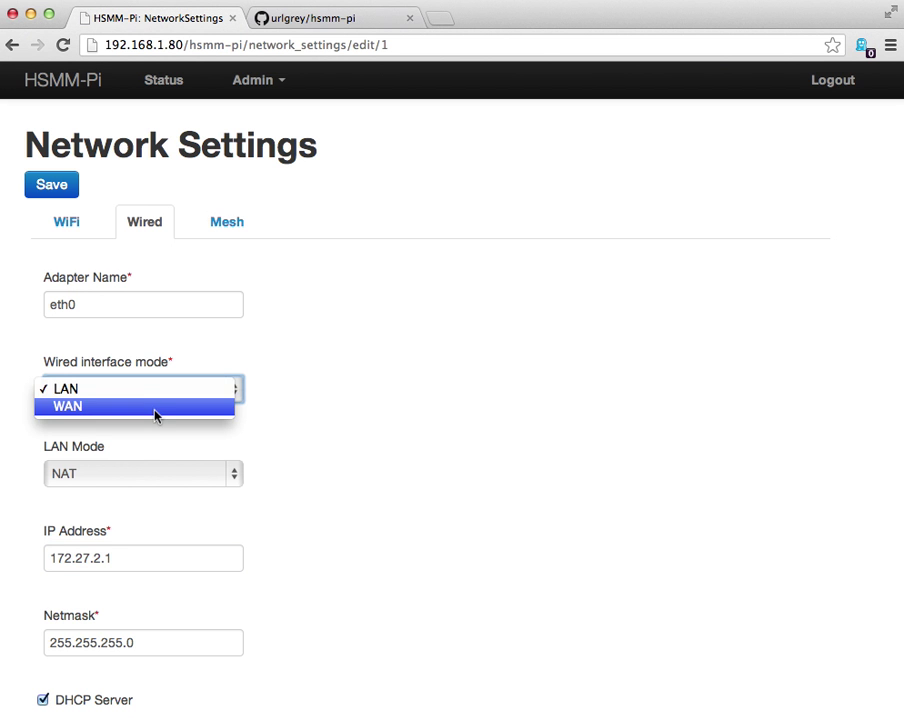
{"action": "left_click", "coordinate": [157, 415]}
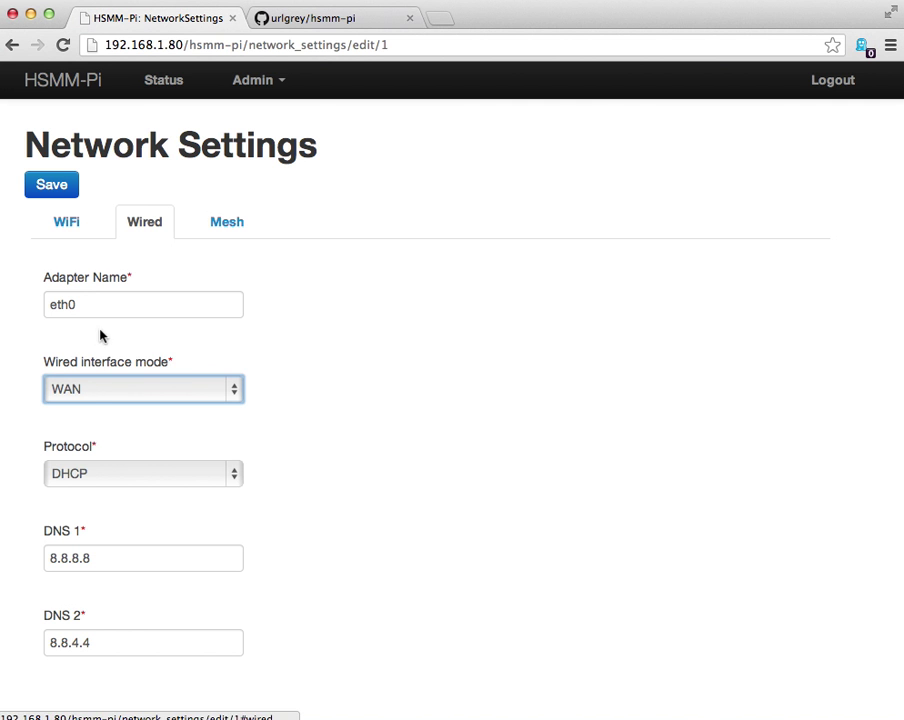
Show the Mesh settings and check the amateur radio callsign and node name fields.
{"action": "left_click", "coordinate": [240, 221]}
{"action": "left_click", "coordinate": [240, 221]}
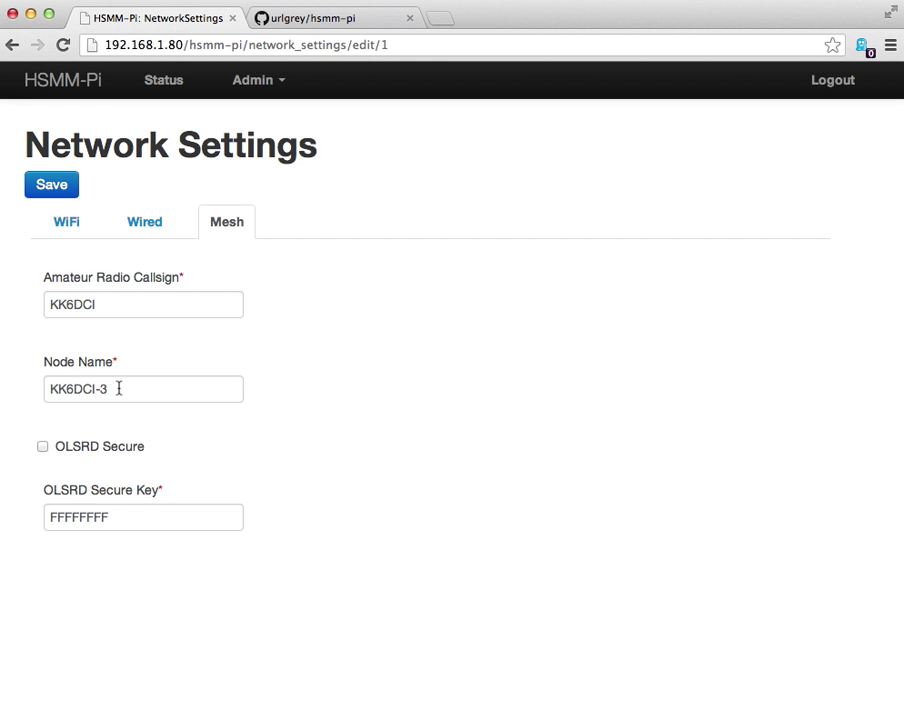
{"action": "left_click_drag", "start_coordinate": [119, 388], "coordinate": [53, 392]}
{"action": "left_click", "coordinate": [53, 392]}
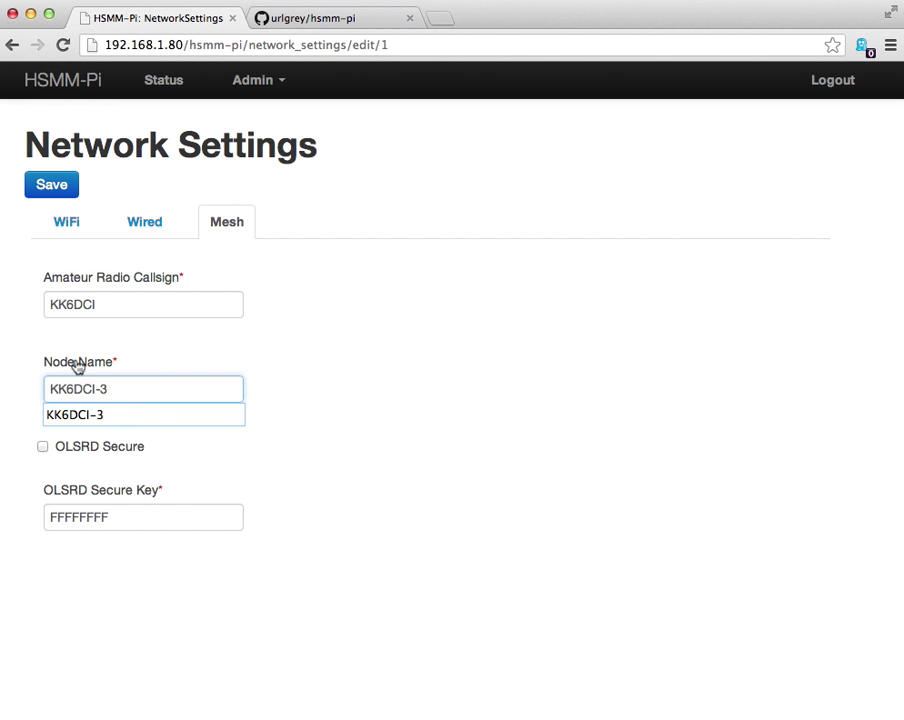
{"action": "left_click", "coordinate": [176, 340]}
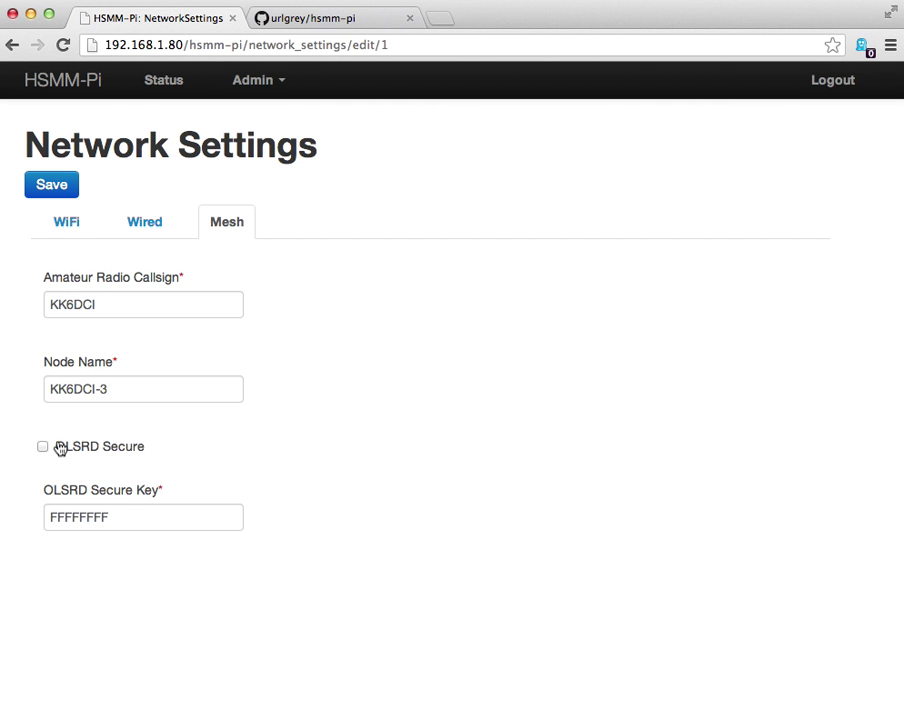
Tick OLSRD Secure, leaving the existing OLSRD secure key unchanged.
{"action": "left_click", "coordinate": [43, 446]}
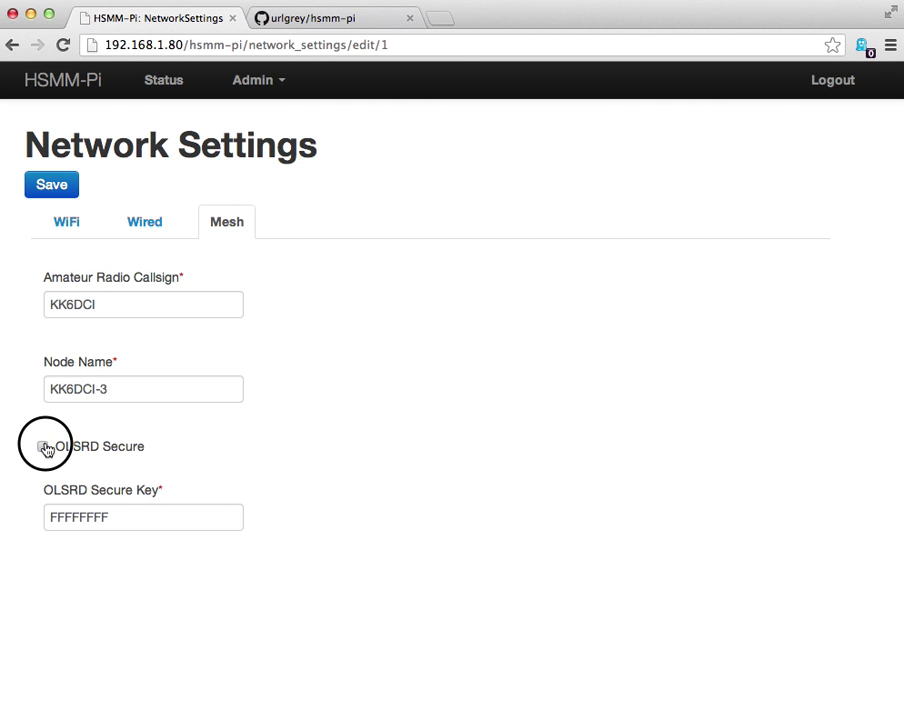
{"action": "double_click", "coordinate": [102, 515]}
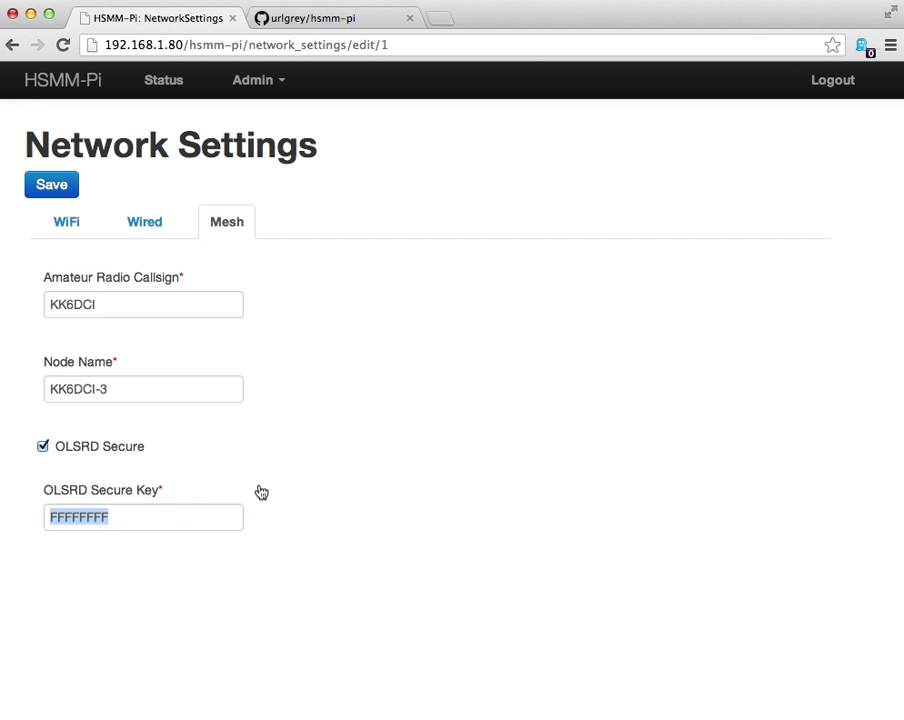
{"action": "left_click", "coordinate": [137, 516]}
{"action": "left_click", "coordinate": [298, 446]}
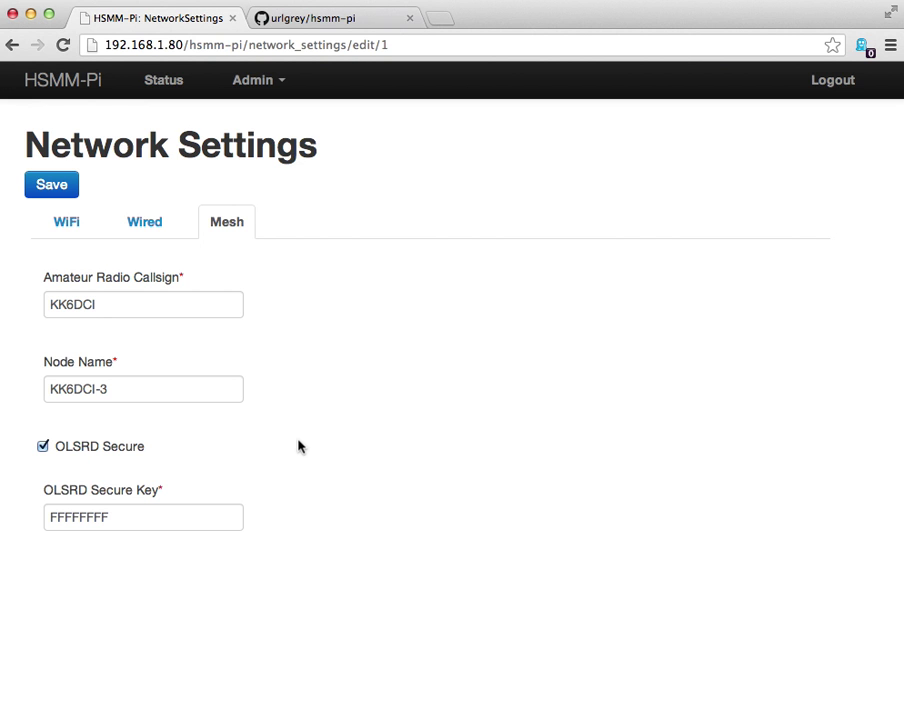
{"action": "double_click", "coordinate": [89, 524]}
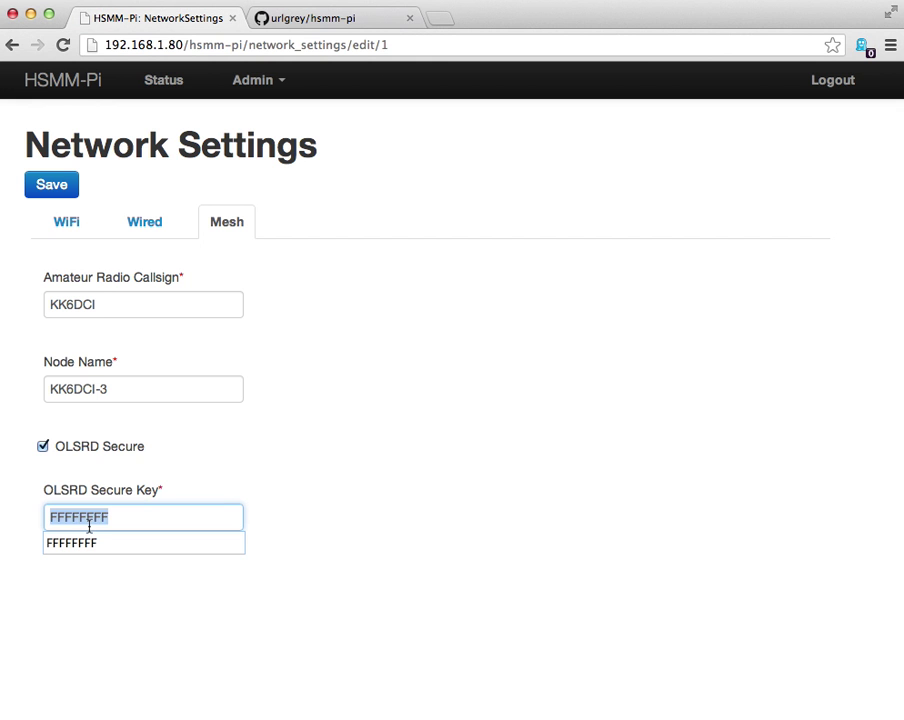
{"action": "left_click", "coordinate": [89, 525]}
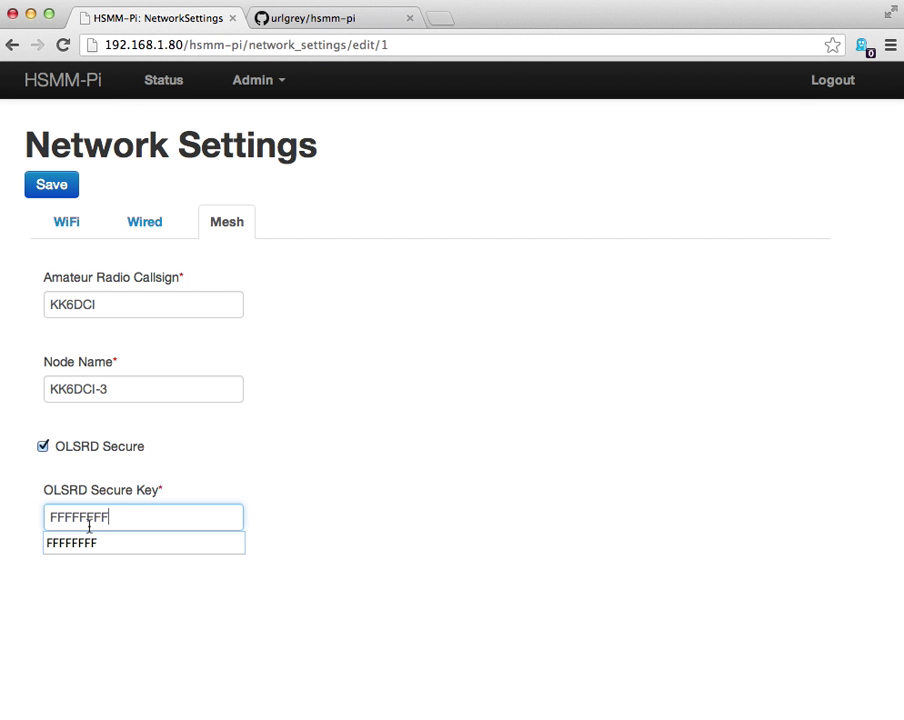
{"action": "left_click", "coordinate": [287, 430]}
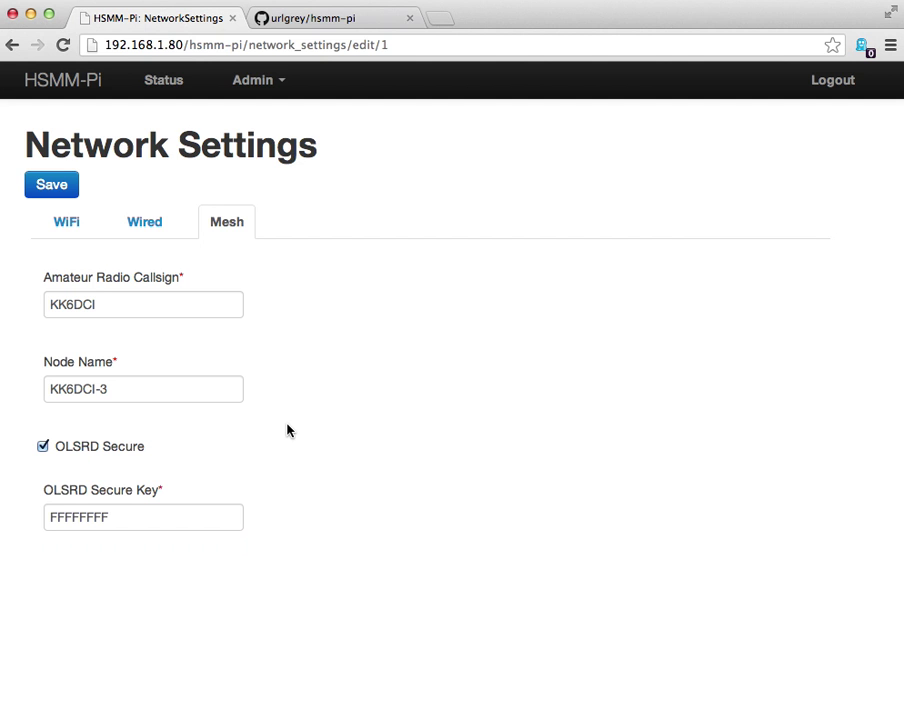
Visit the Account admin page, then the Backup page with Download and Restore Backup options.
{"action": "left_click", "coordinate": [272, 88]}
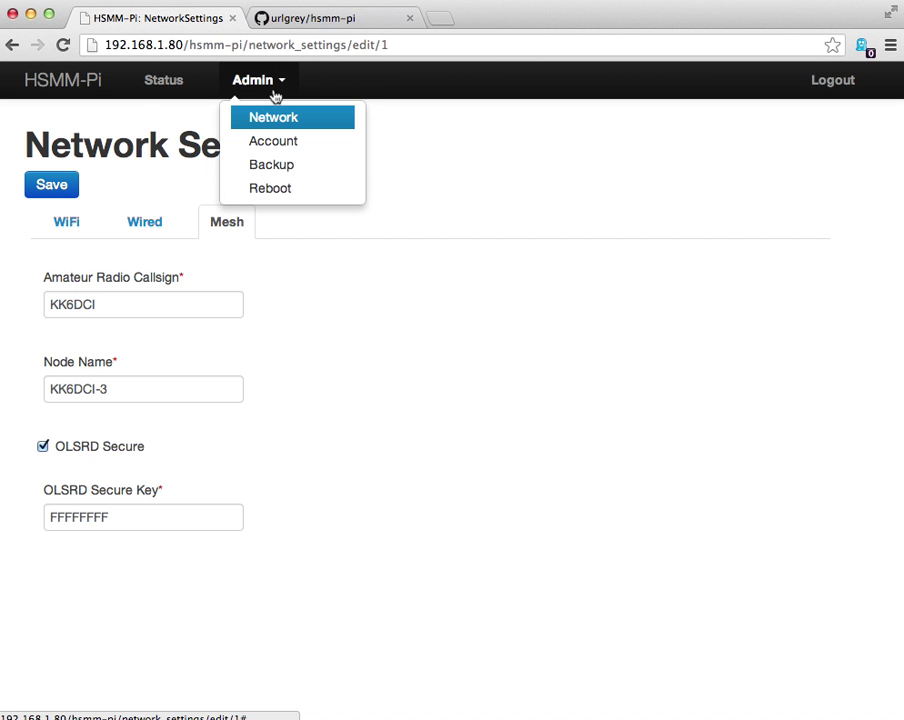
{"action": "left_click", "coordinate": [271, 141]}
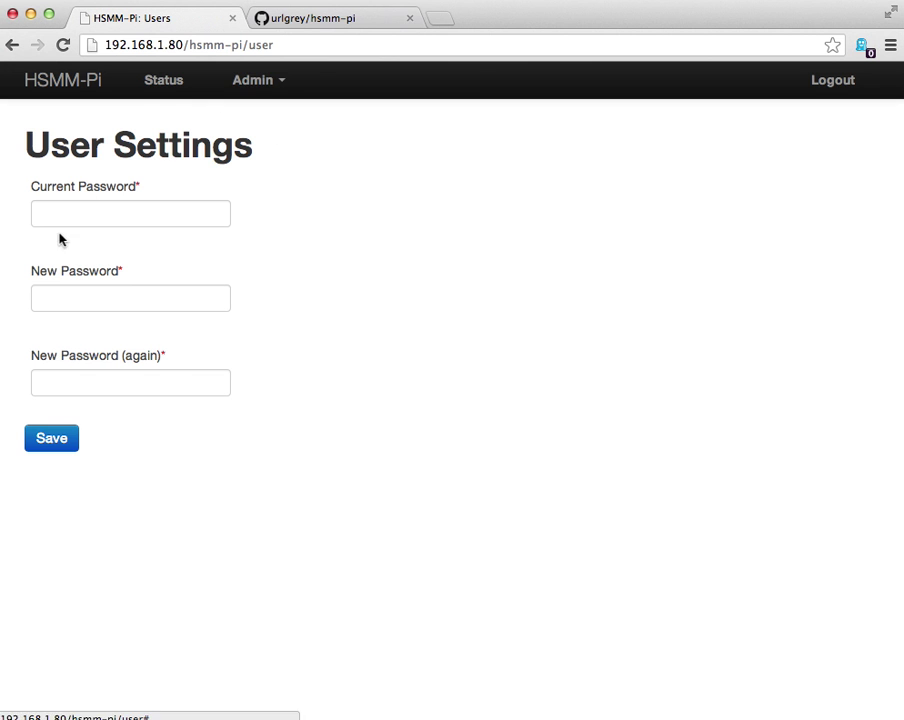
{"action": "left_click", "coordinate": [288, 80]}
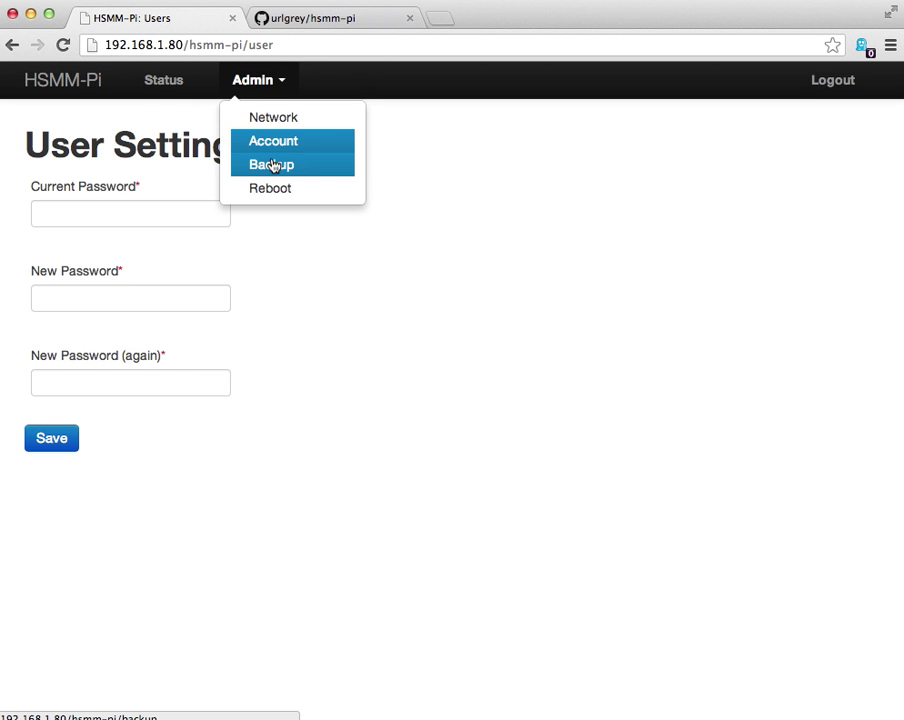
{"action": "left_click", "coordinate": [273, 166]}
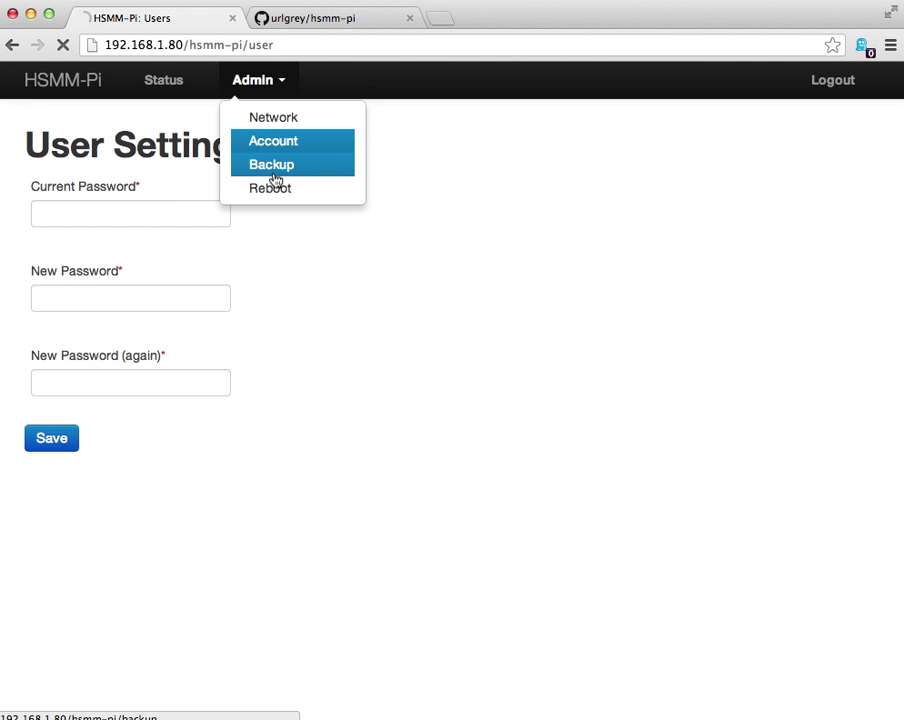
Request a node reboot from the Admin menu, then cancel it in the confirmation.
{"action": "left_click", "coordinate": [280, 86]}
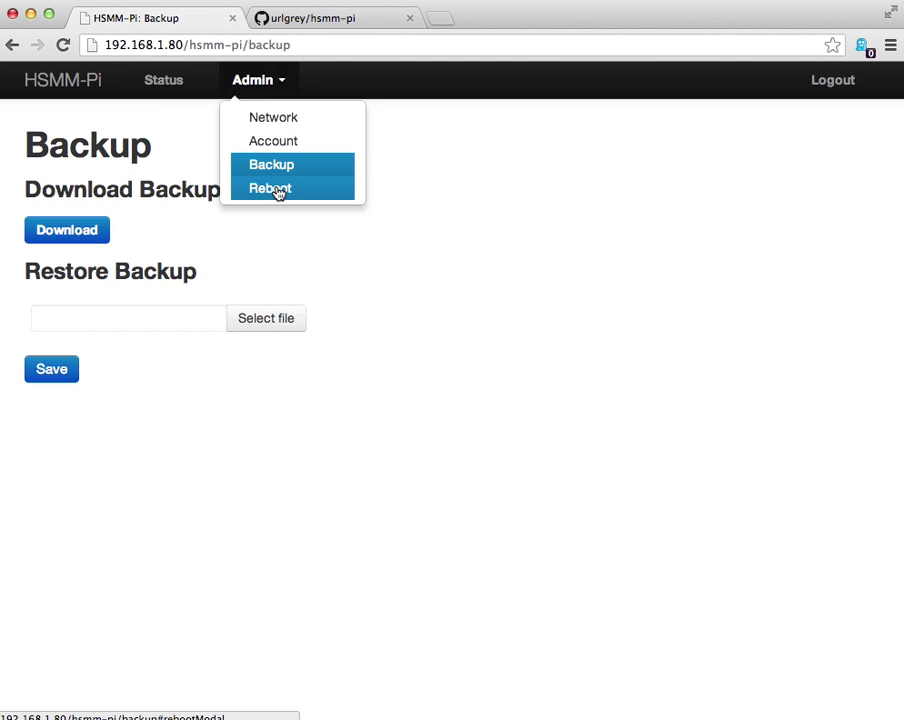
{"action": "left_click", "coordinate": [279, 192]}
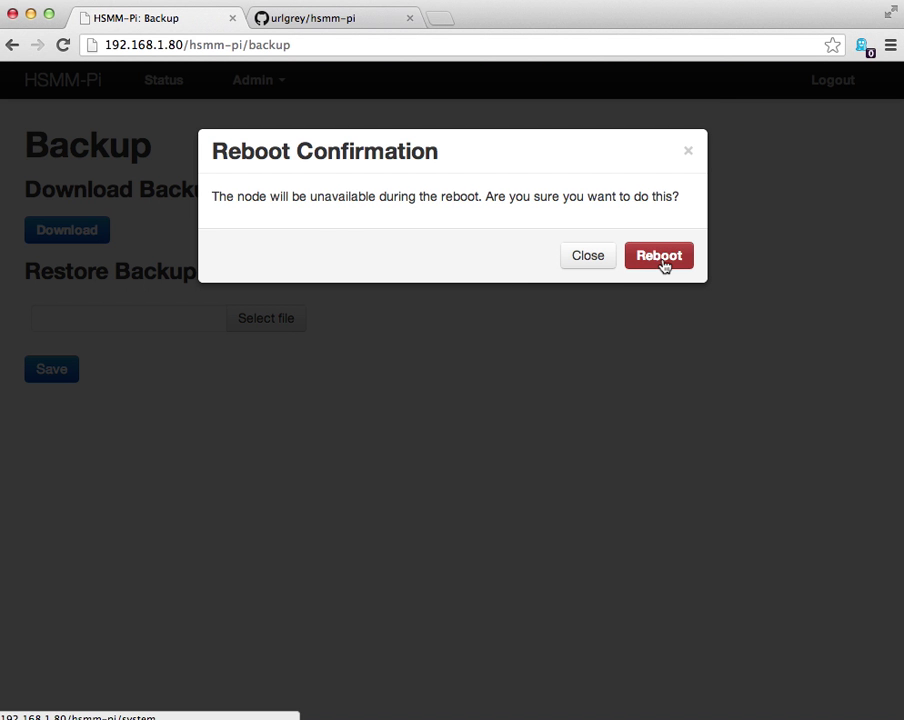
{"action": "left_click", "coordinate": [581, 258]}
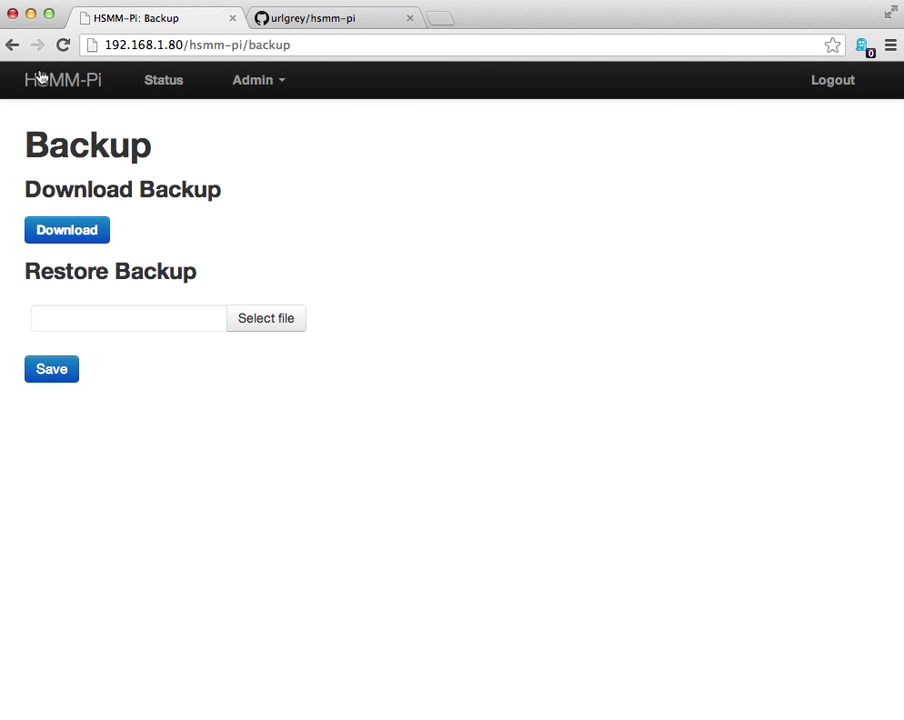
Return to Status and highlight neighbour nodes 10.73.49.9 and 10.201.5.5, both at 100%.
{"action": "left_click", "coordinate": [160, 82]}
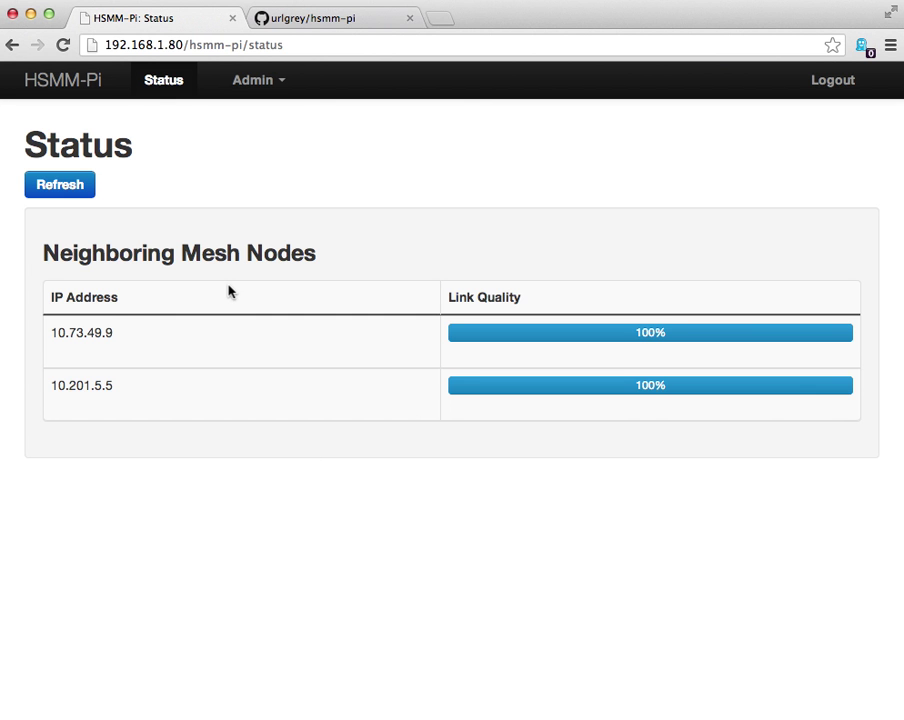
{"action": "left_click_drag", "start_coordinate": [121, 337], "coordinate": [47, 332]}
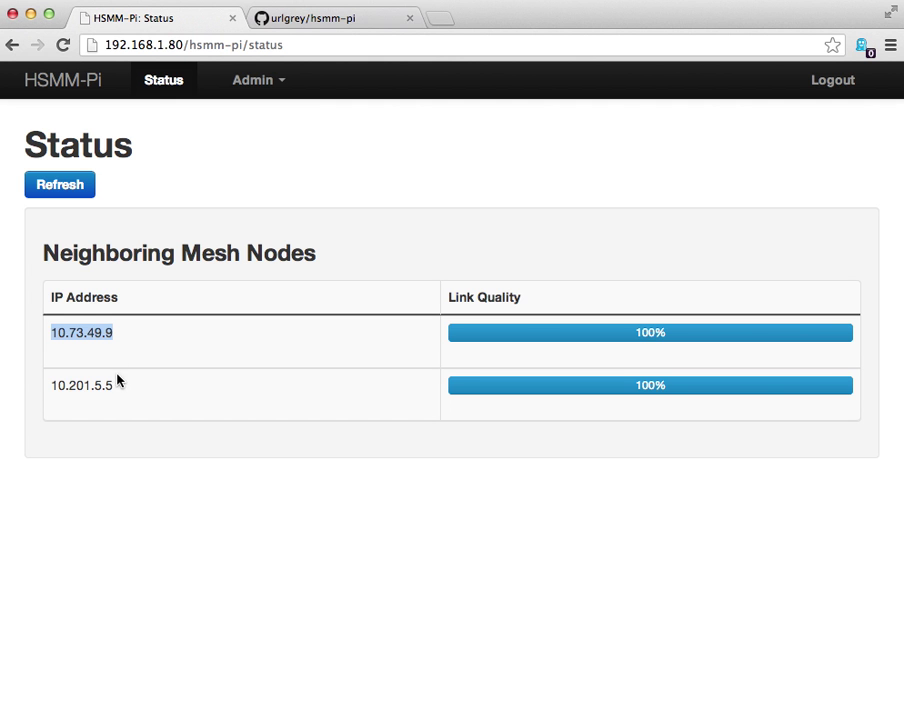
{"action": "left_click_drag", "start_coordinate": [116, 390], "coordinate": [50, 389]}
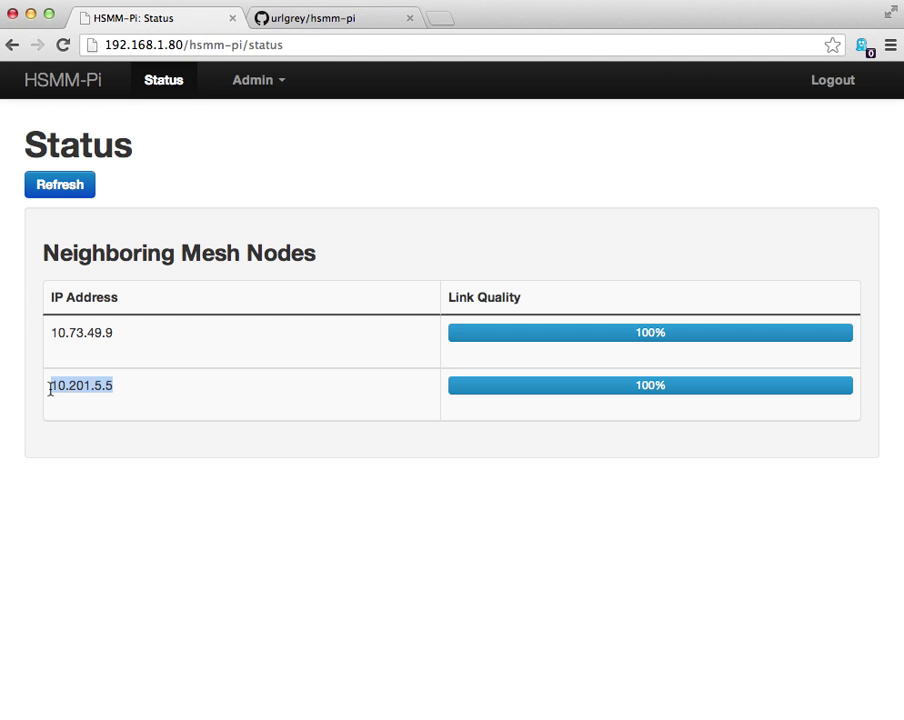